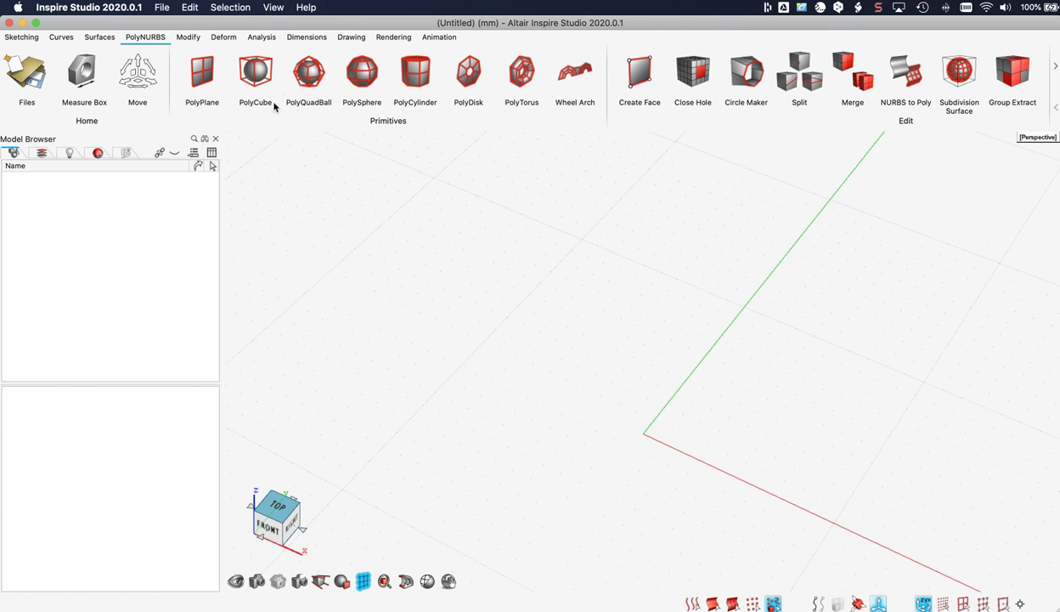
# Step: Create a PolyCube centred on the origin with grid snapping on, 100 mm long along Y and 20 mm high
pyautogui.click(255, 80)
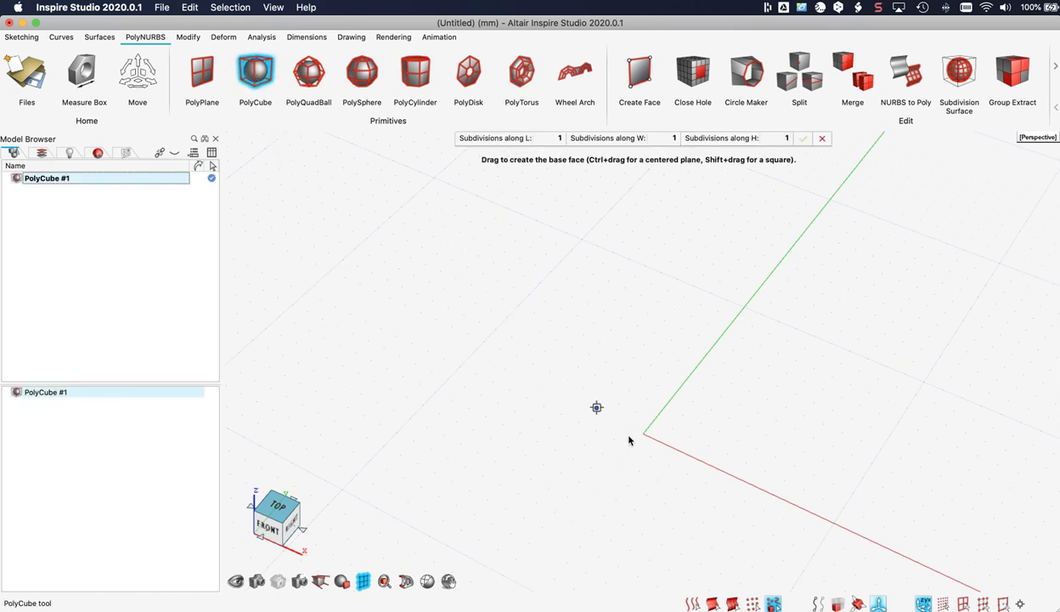
pyautogui.click(962, 606)
pyautogui.scroll(-3, 611, 428)
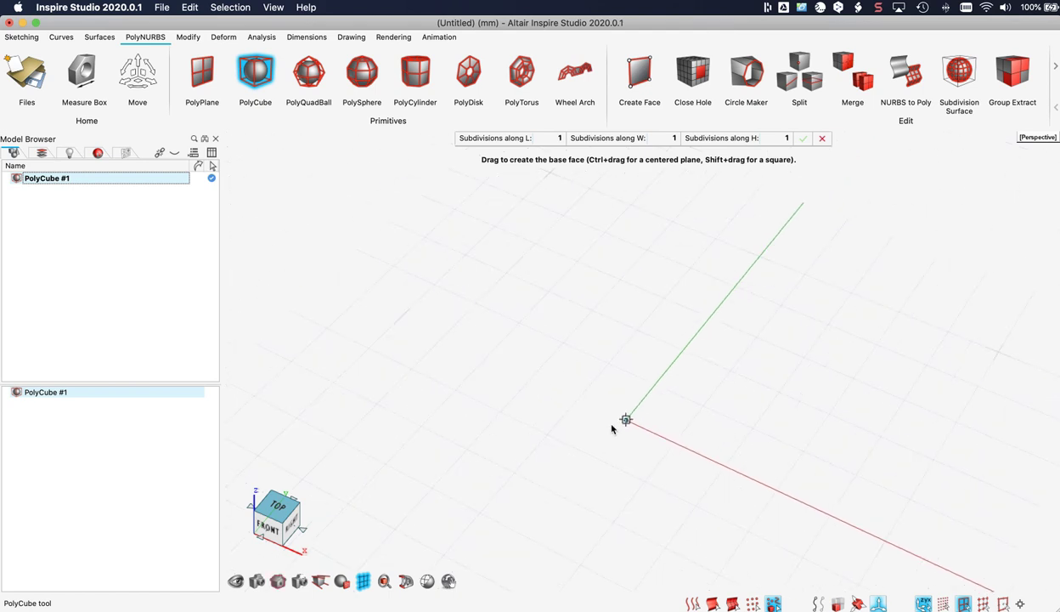
pyautogui.scroll(-1, 611, 428)
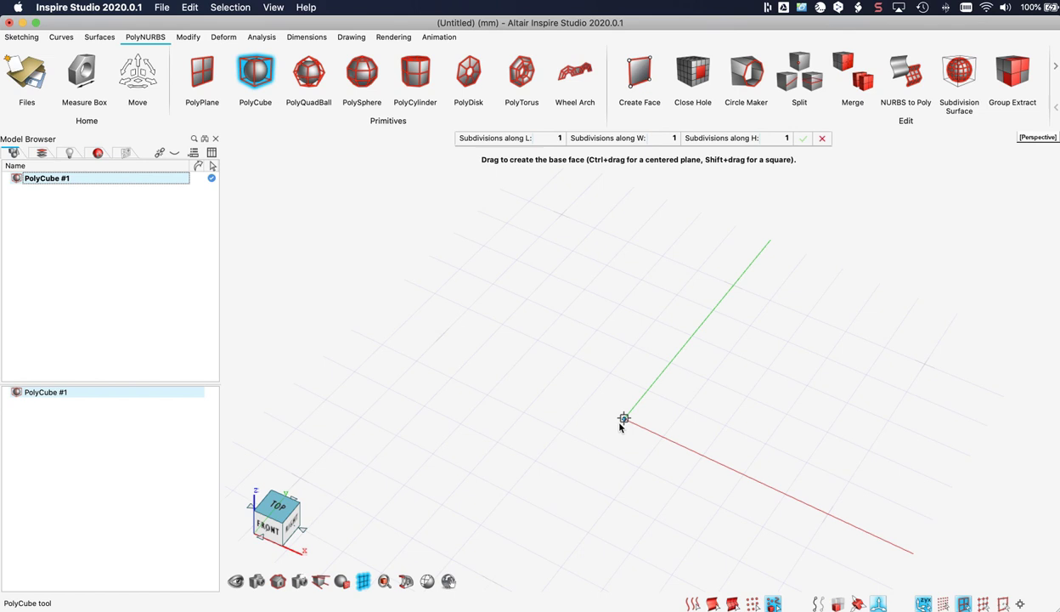
pyautogui.moveTo(624, 421); pyautogui.dragTo(807, 329)
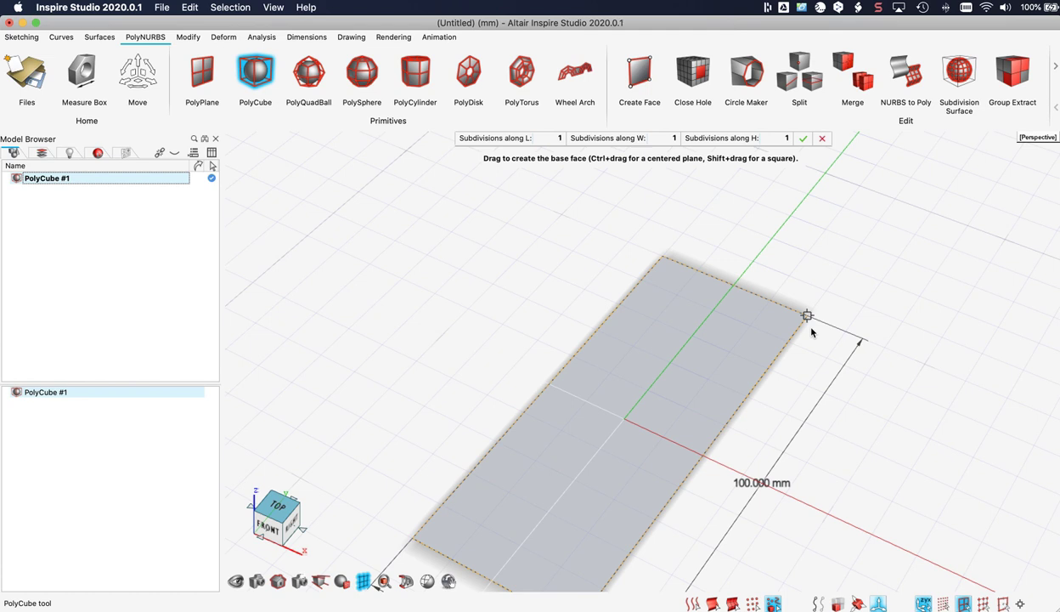
pyautogui.keyDown('ctrl'); pyautogui.moveTo(812, 332); pyautogui.dragTo(812, 331); pyautogui.keyUp('ctrl')
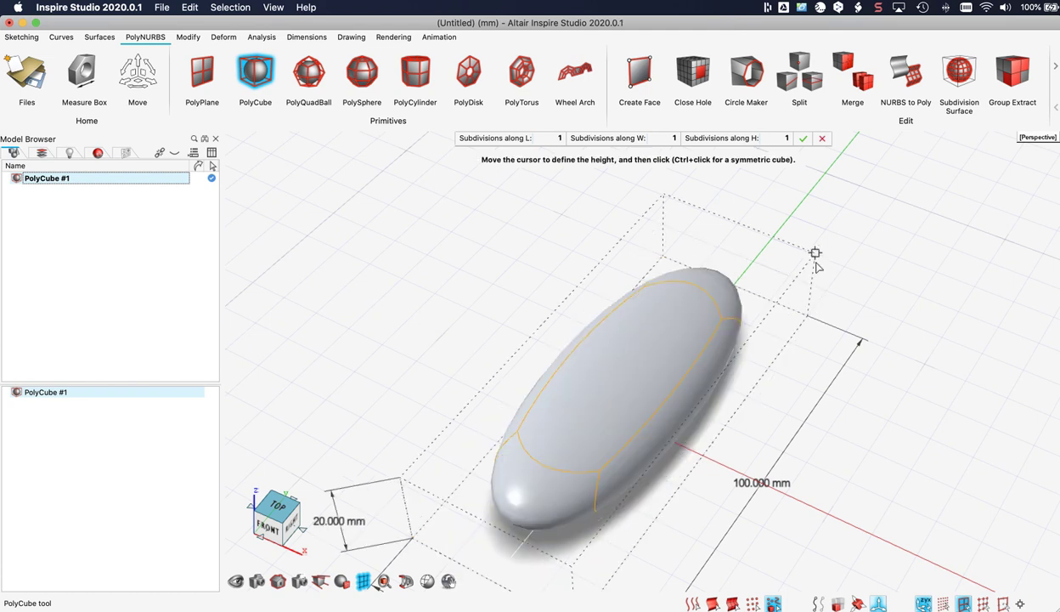
pyautogui.click(816, 264)
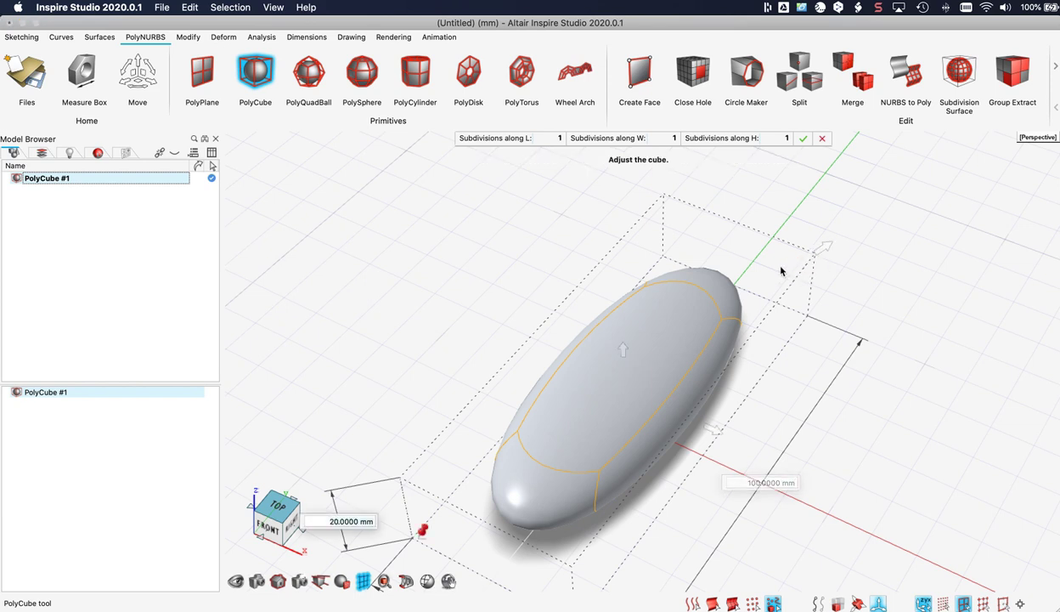
pyautogui.press('Escape')
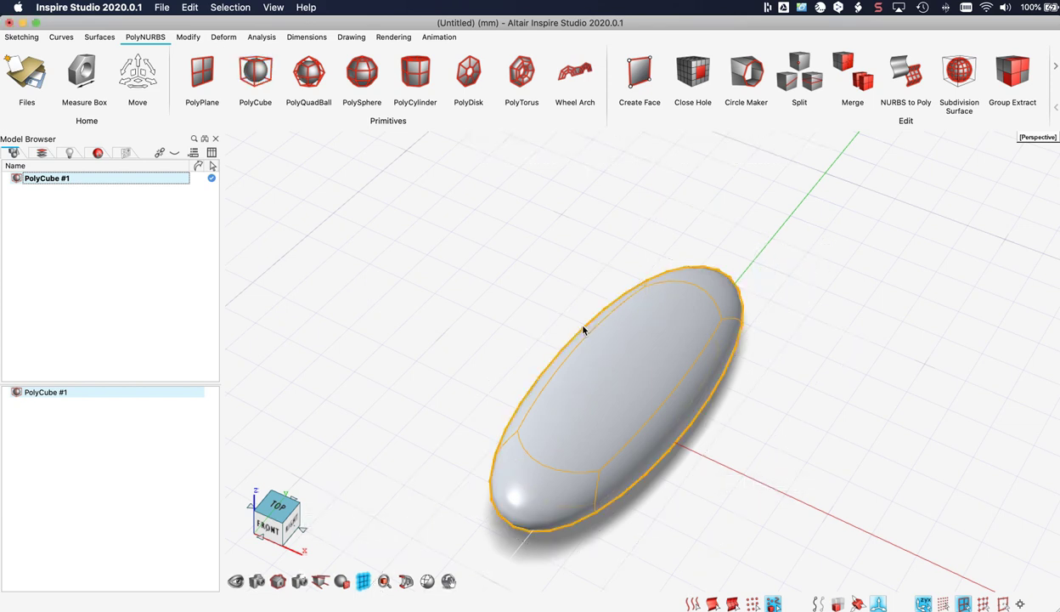
# Step: Move the PolyCube 50 mm along the positive Y axis
pyautogui.doubleClick(583, 332)
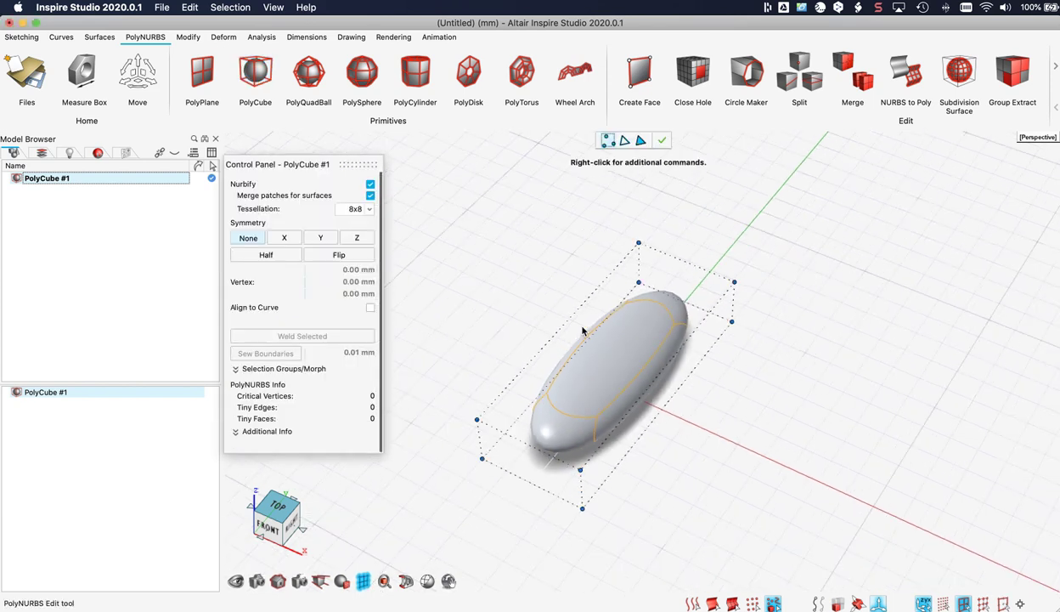
pyautogui.click(662, 141)
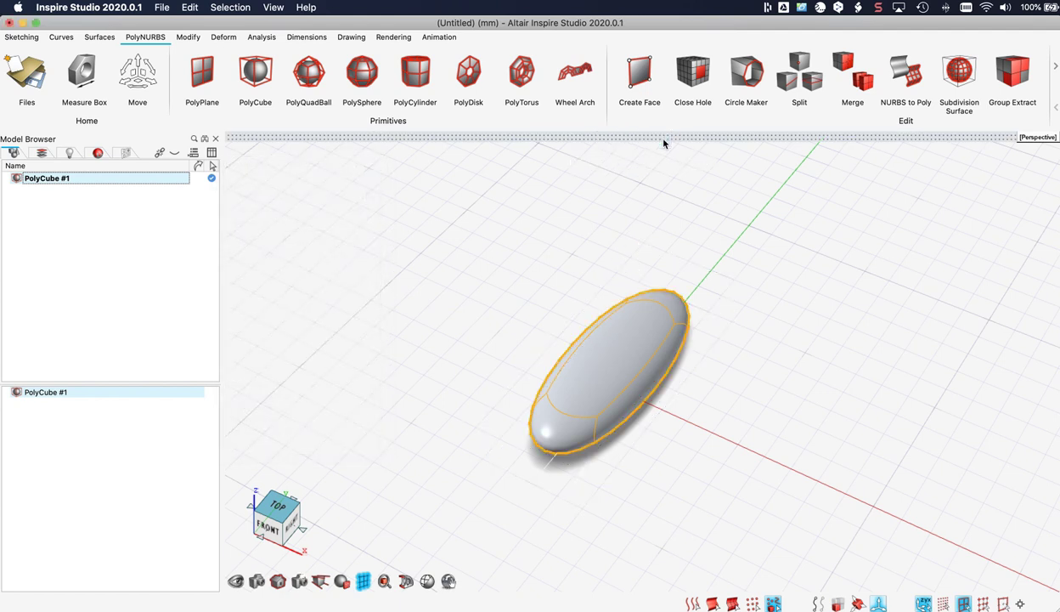
pyautogui.press('m')
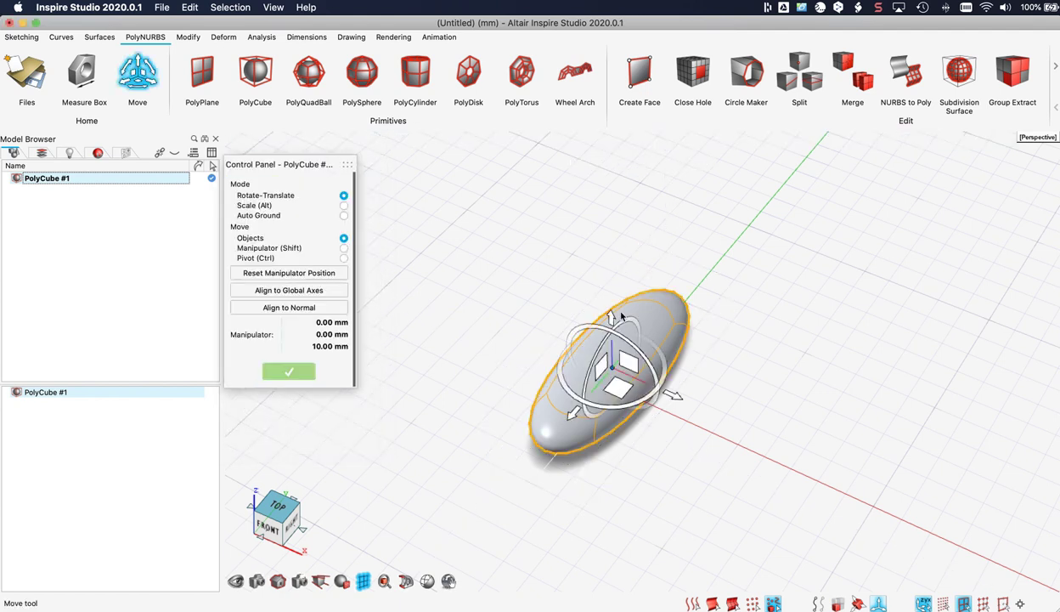
pyautogui.moveTo(571, 411); pyautogui.dragTo(666, 340)
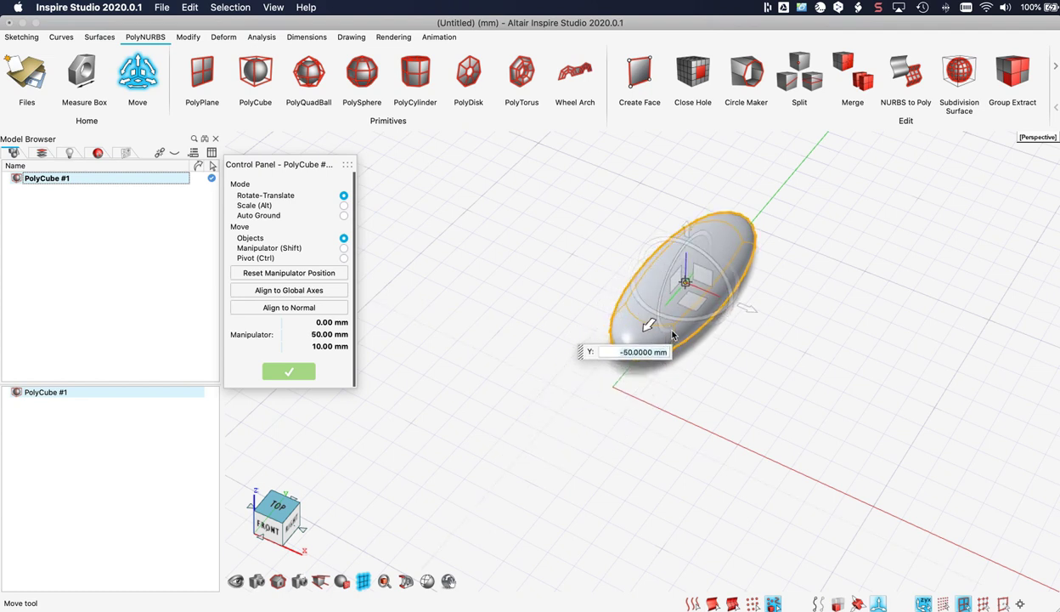
pyautogui.click(517, 328)
pyautogui.press('Escape')
# Step: Apply a radial symmetry about the Z axis to the PolyCube over 360 degrees with mirrored copies
pyautogui.moveTo(539, 317); pyautogui.dragTo(545, 350, button='middle')
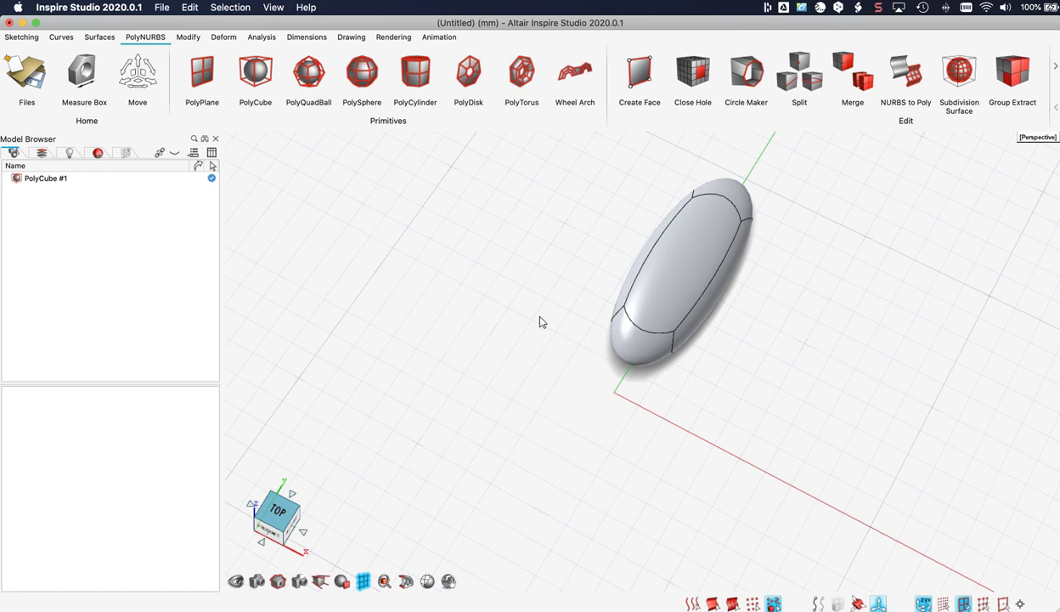
pyautogui.click(194, 40)
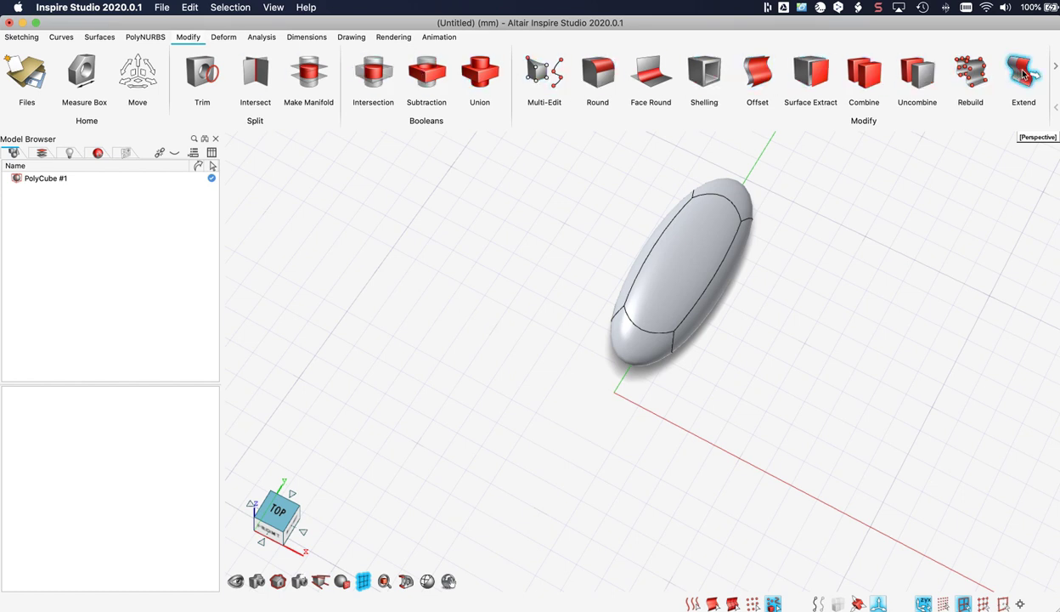
pyautogui.click(1054, 68)
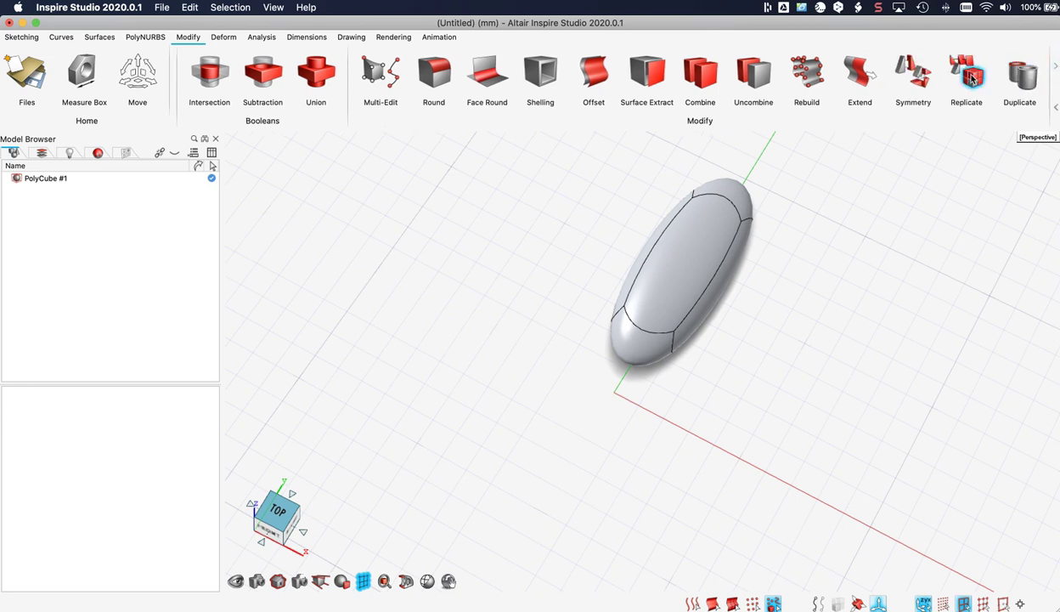
pyautogui.click(921, 78)
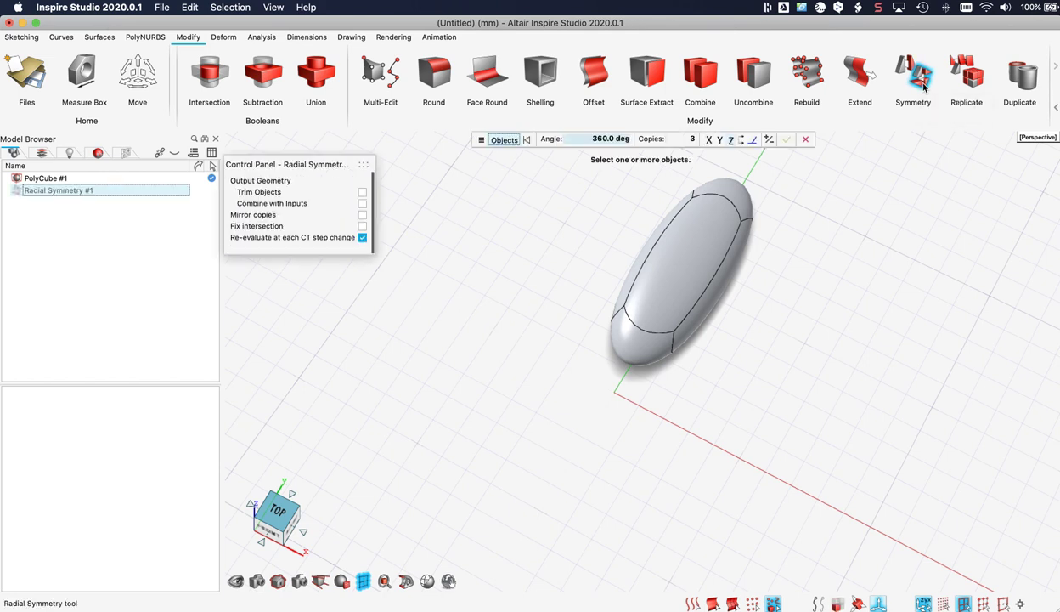
pyautogui.click(681, 328)
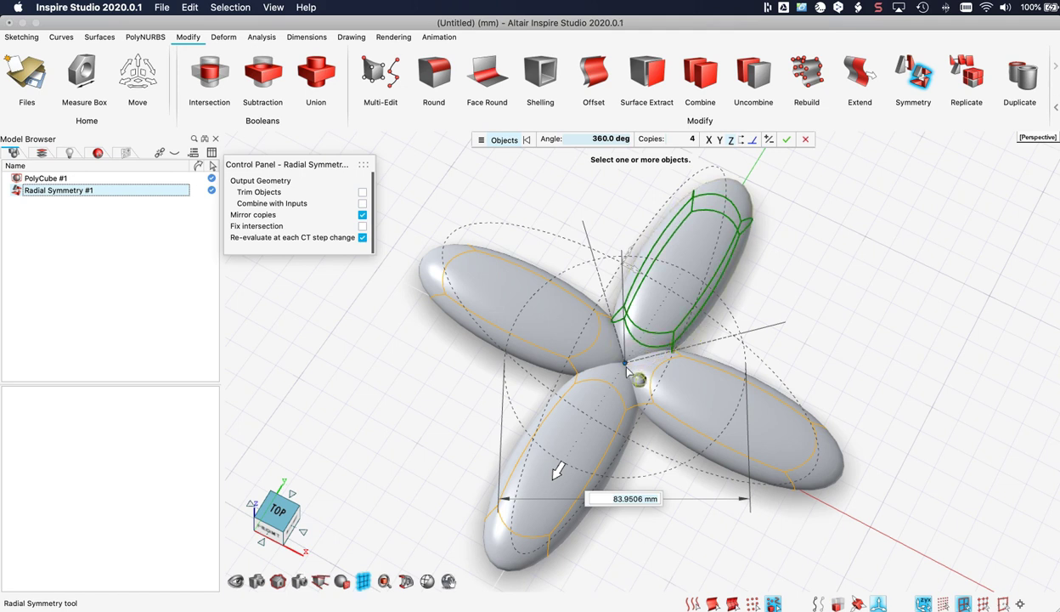
# Step: Combine the radial symmetry's output with its inputs, try larger copy counts, and set the number of copies to 3
pyautogui.click(691, 140)
pyautogui.write('8')
pyautogui.press('Return')
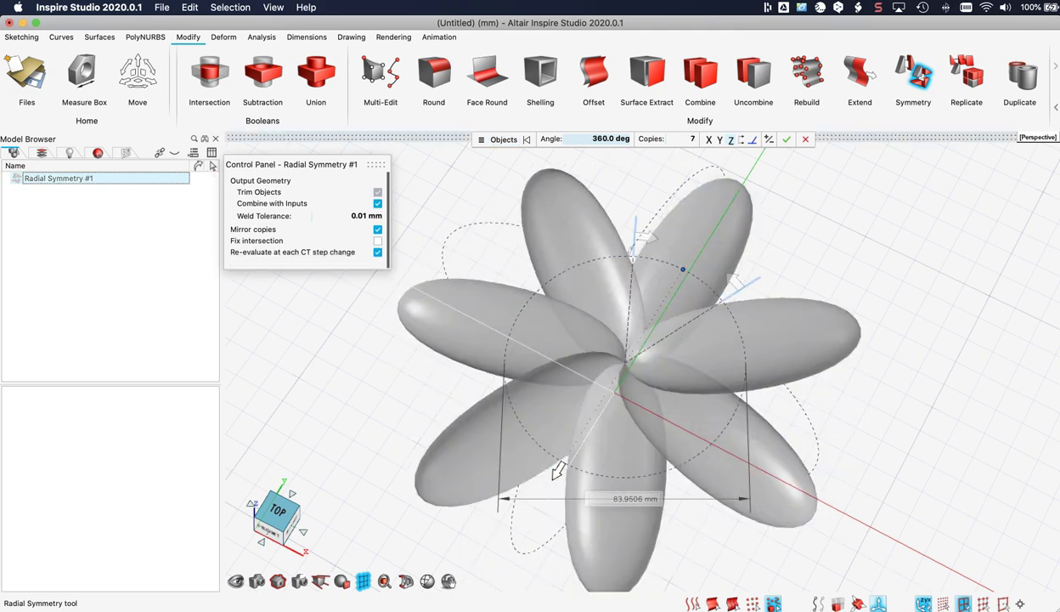
pyautogui.moveTo(679, 138); pyautogui.dragTo(674, 138)
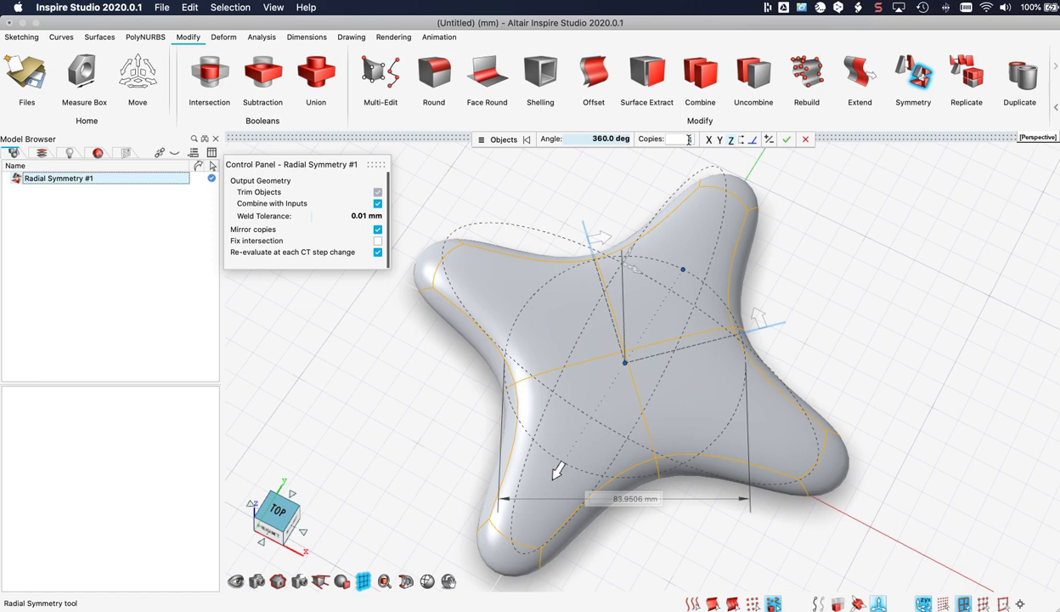
pyautogui.press('Down')
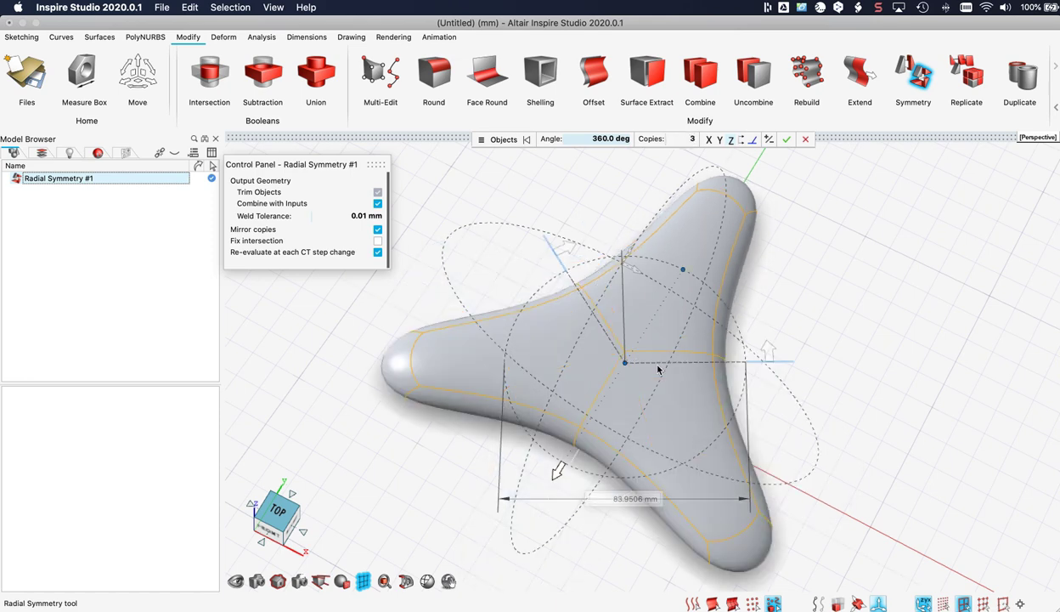
# Step: Move the radial symmetry's centre point to X 0, Y 0, Z 10 mm in the top view and finish the symmetry
pyautogui.moveTo(660, 366); pyautogui.dragTo(628, 335, button='middle')
pyautogui.moveTo(537, 448); pyautogui.dragTo(478, 490, button='right')
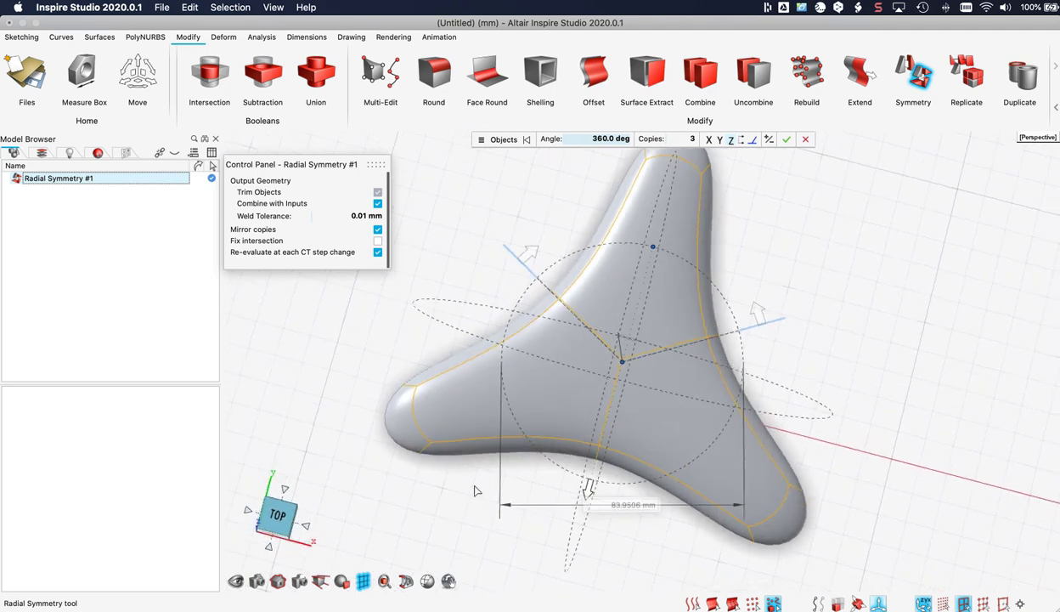
pyautogui.click(286, 520)
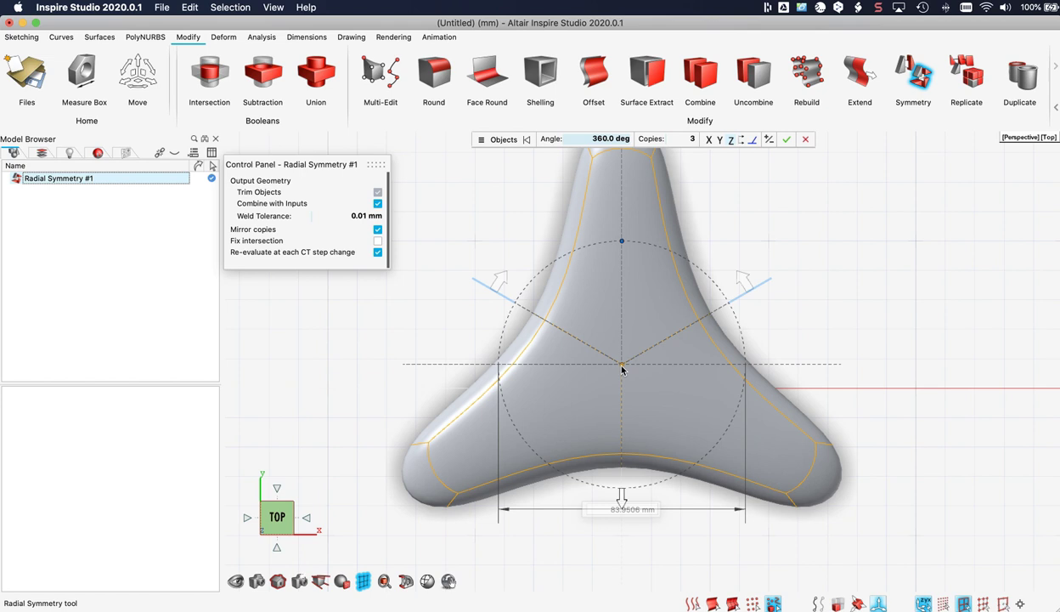
pyautogui.moveTo(622, 367); pyautogui.dragTo(621, 389)
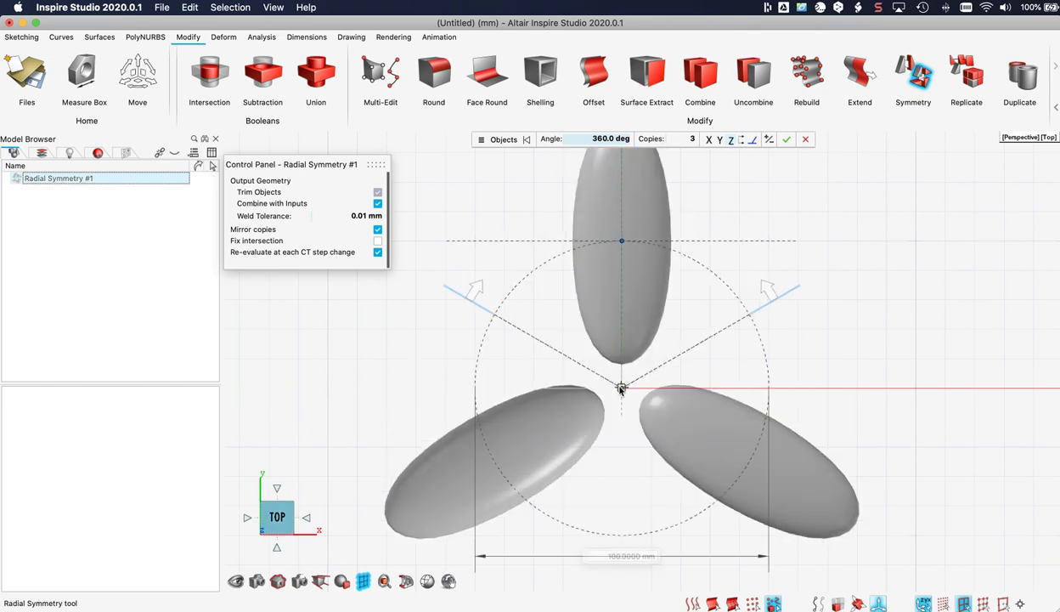
pyautogui.click(621, 389)
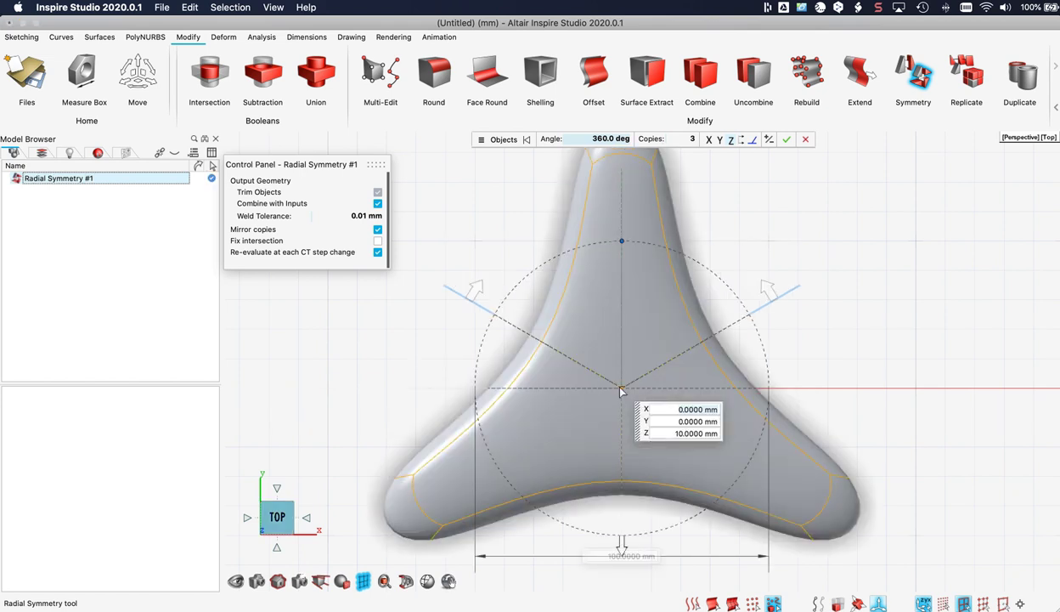
pyautogui.moveTo(763, 448); pyautogui.dragTo(701, 361, button='middle')
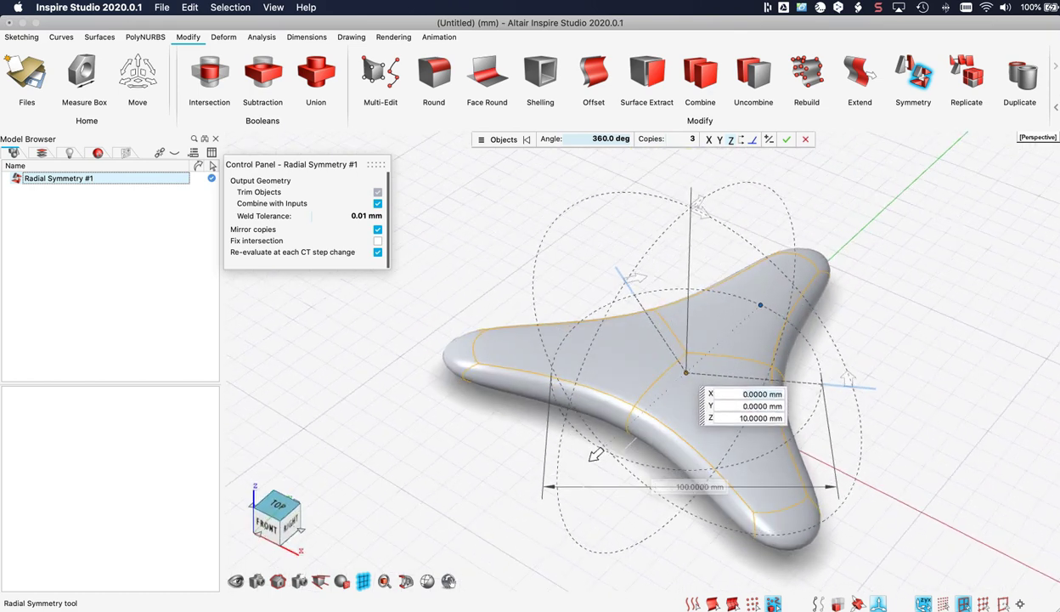
pyautogui.moveTo(701, 361); pyautogui.dragTo(564, 375, button='right')
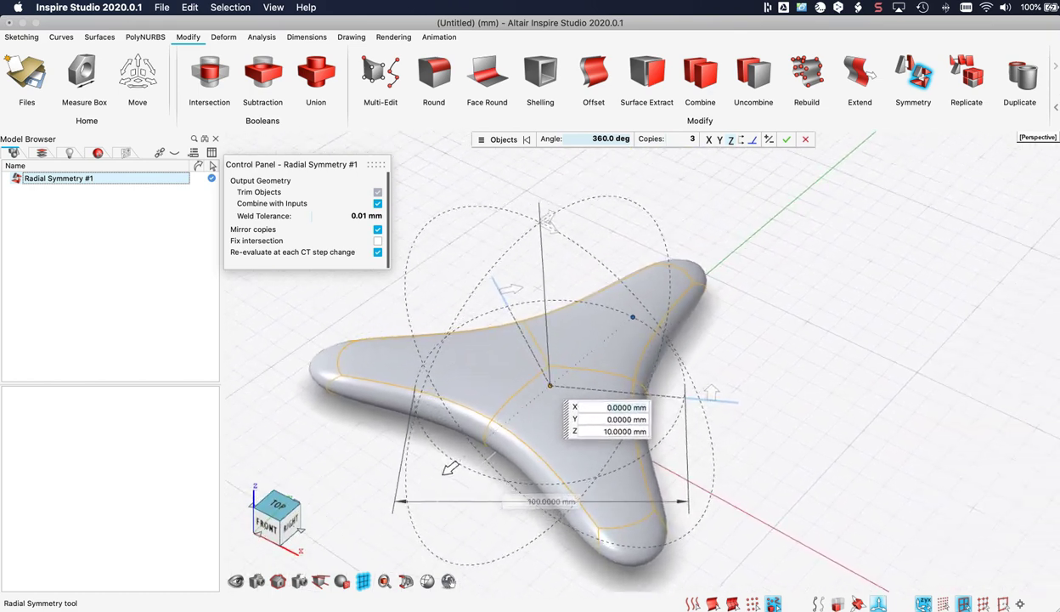
pyautogui.rightClick(764, 333)
pyautogui.click(767, 329)
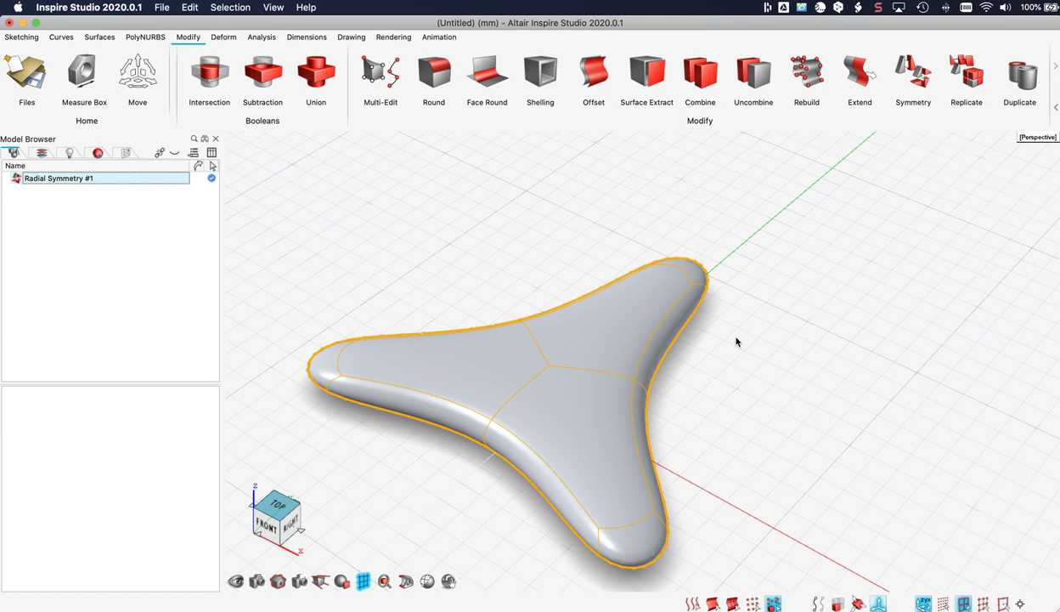
# Step: Show the hidden source objects in the model list and hide them again
pyautogui.click(131, 238)
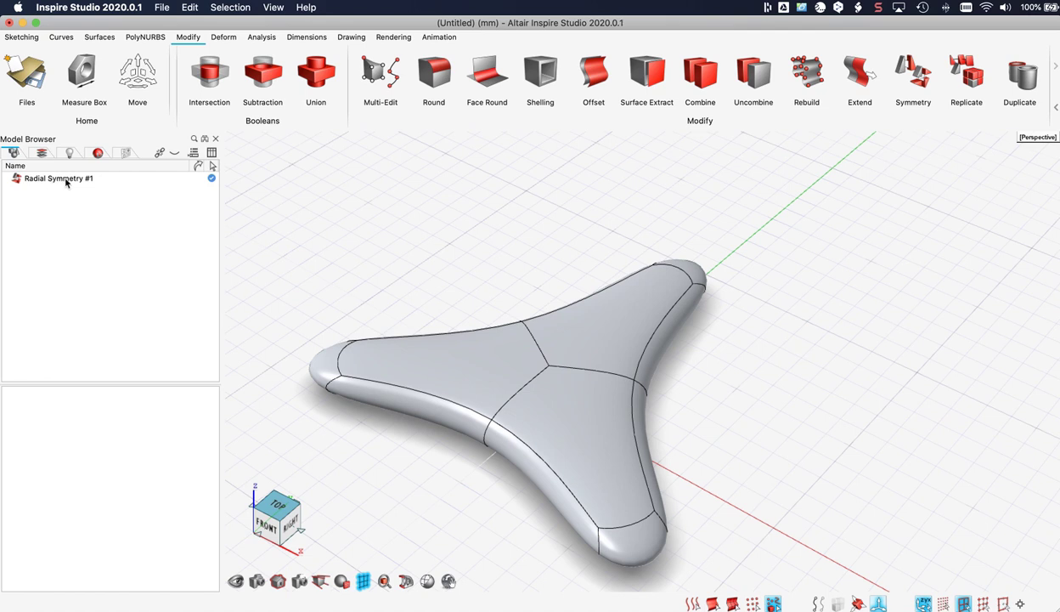
pyautogui.click(174, 156)
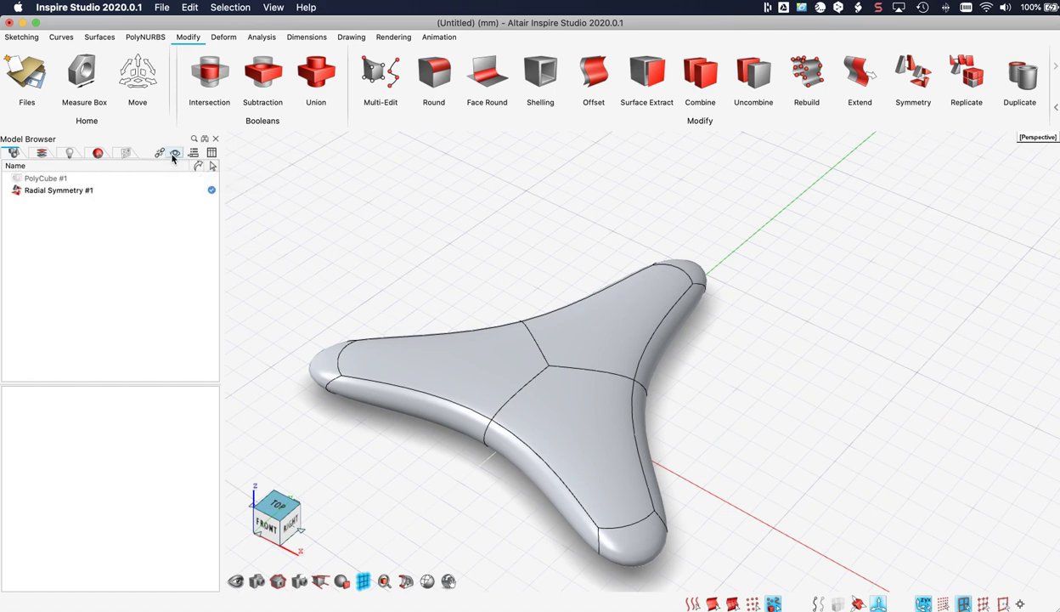
pyautogui.click(173, 156)
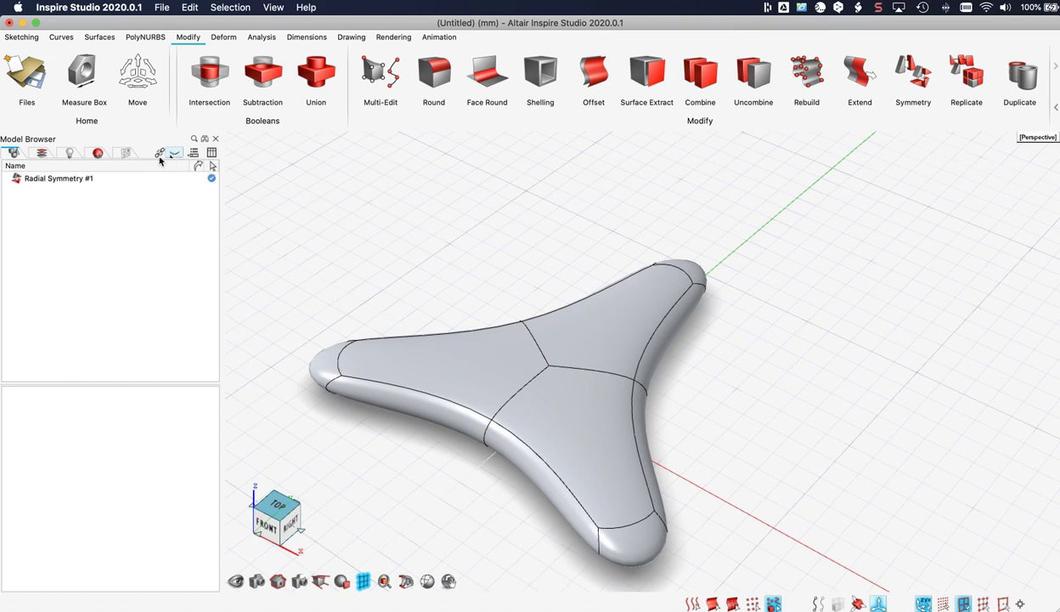
# Step: Move the radial symmetry's source PolyCube about 4.84 mm outward along Y to open a hole at the centre
pyautogui.doubleClick(88, 178)
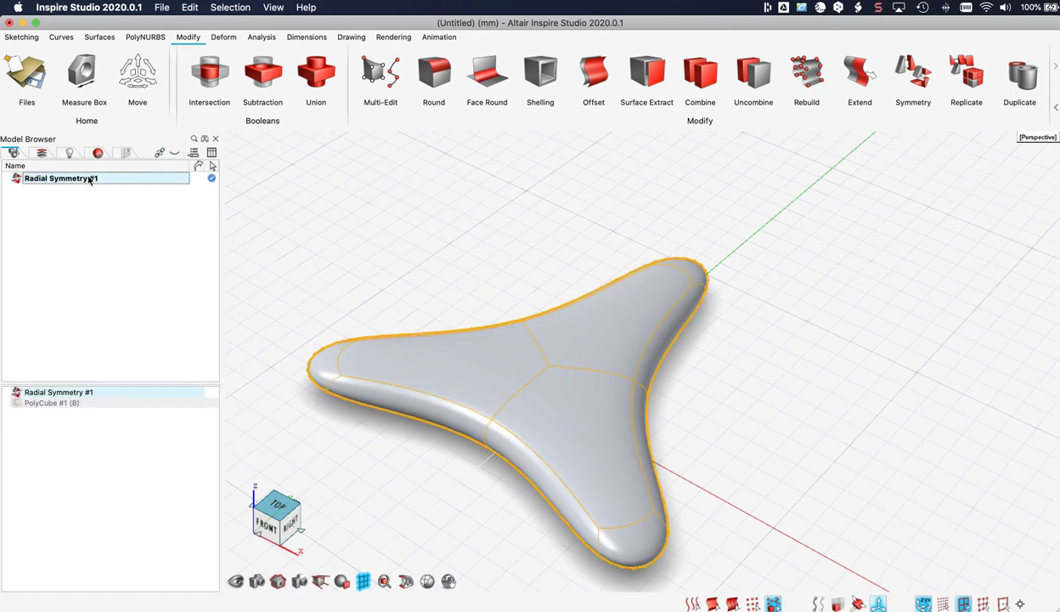
pyautogui.click(75, 404)
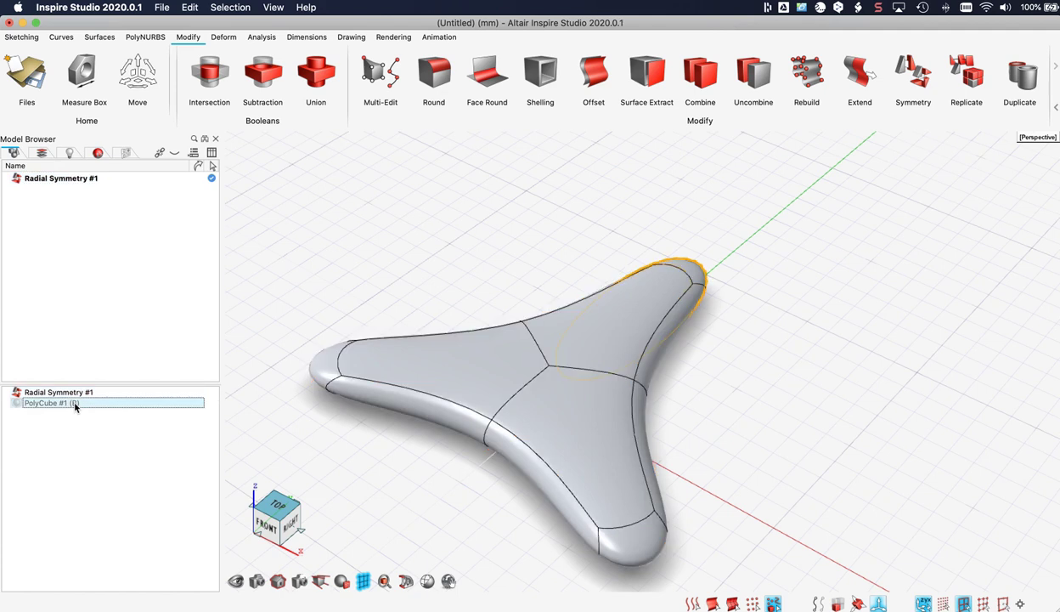
pyautogui.click(137, 74)
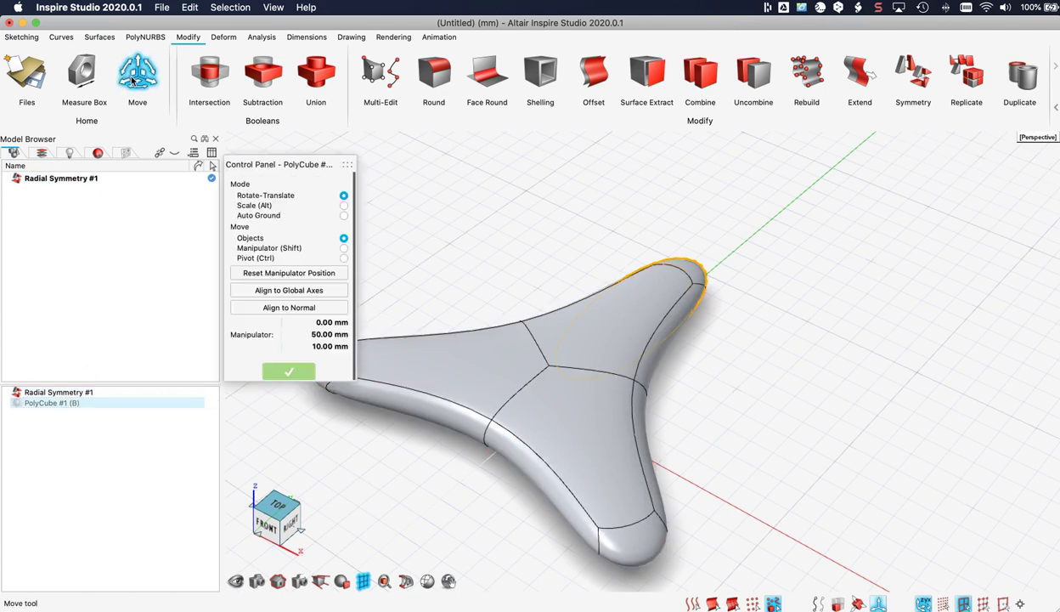
pyautogui.moveTo(586, 351); pyautogui.dragTo(624, 351)
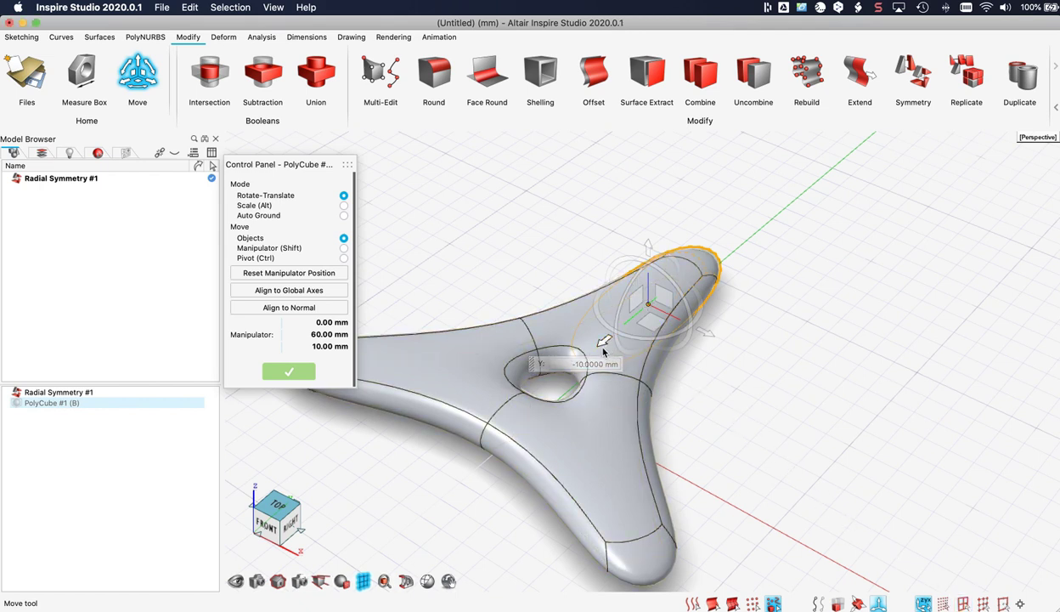
pyautogui.moveTo(599, 350)
pyautogui.mouseDown()
pyautogui.moveTo(572, 359)
pyautogui.moveTo(627, 334)
pyautogui.moveTo(590, 350)
pyautogui.moveTo(600, 359)
pyautogui.mouseUp()
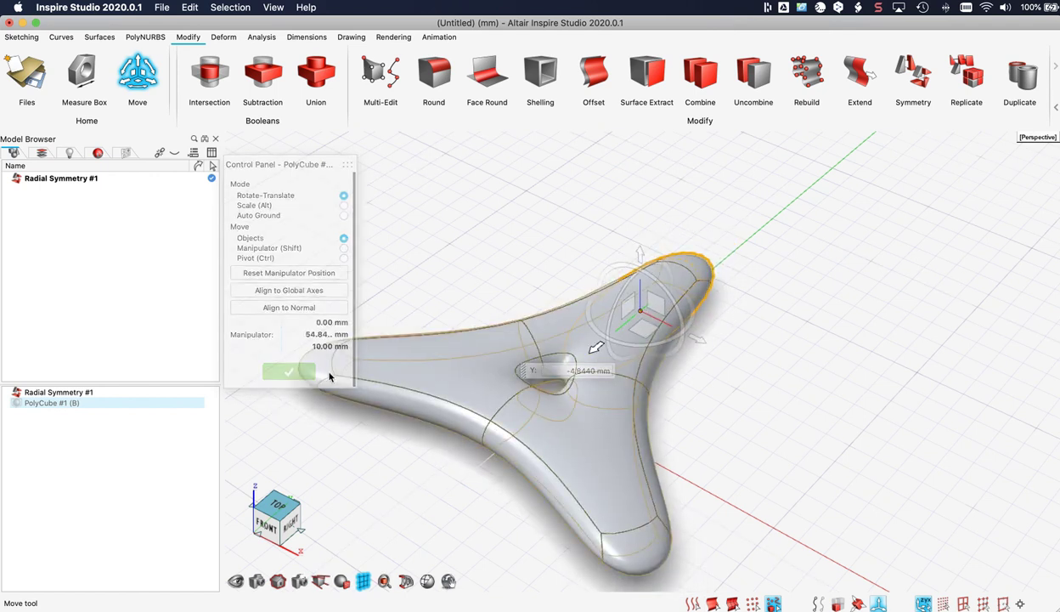
pyautogui.click(299, 375)
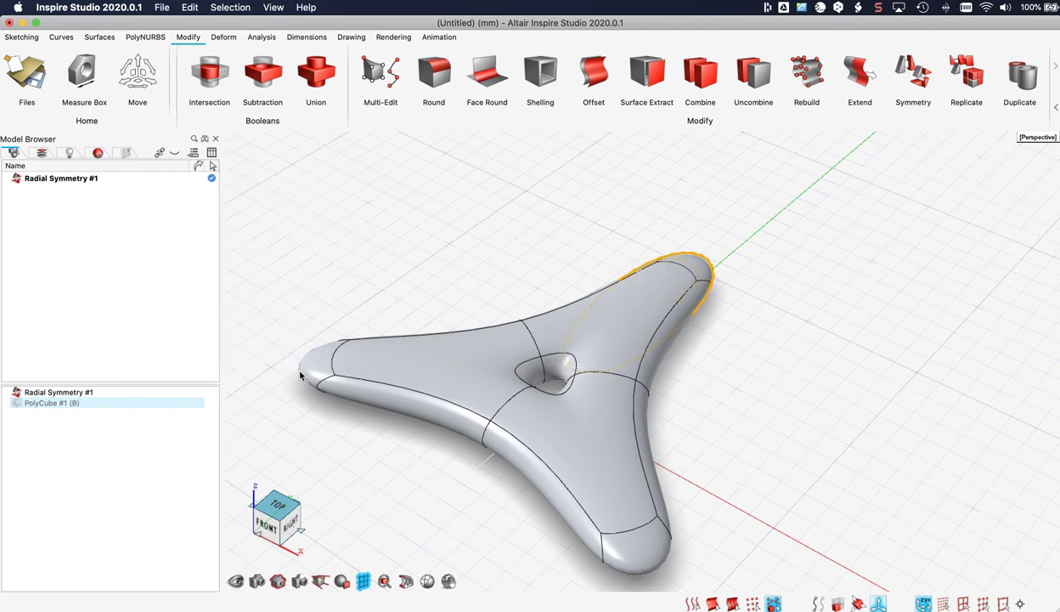
# Step: Turn off Nurbify for the radial symmetry's source PolyCube and move it about 14.63 mm inward along Y
pyautogui.doubleClick(168, 404)
pyautogui.click(369, 185)
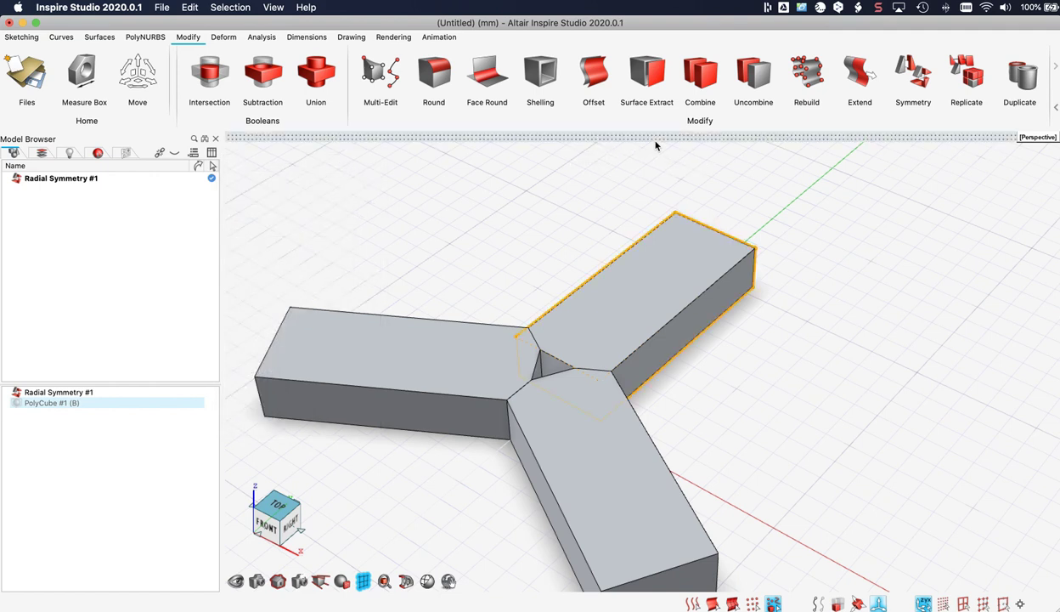
pyautogui.press('m')
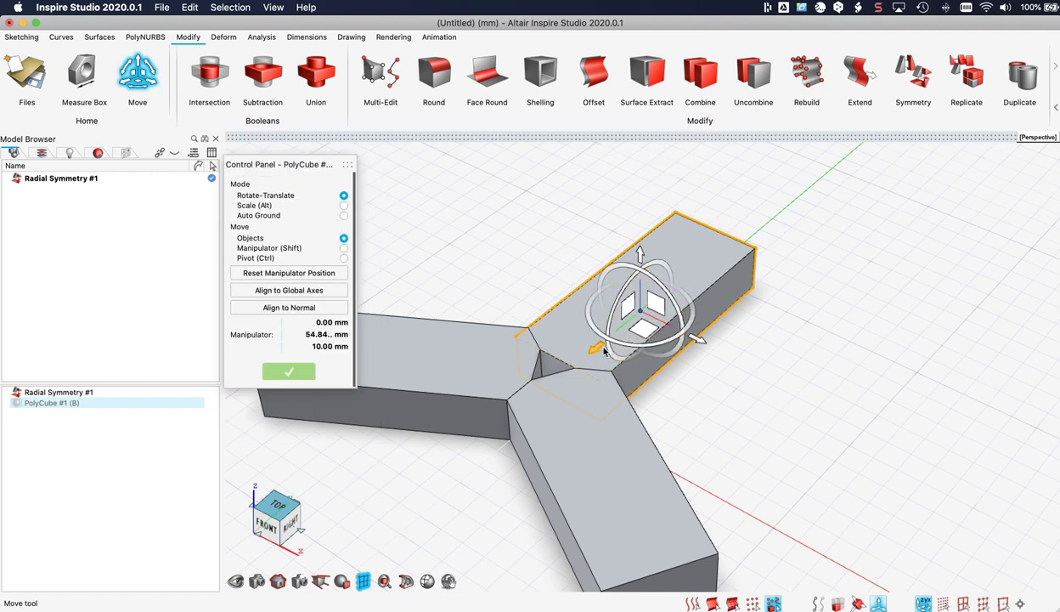
pyautogui.moveTo(608, 344); pyautogui.dragTo(573, 370)
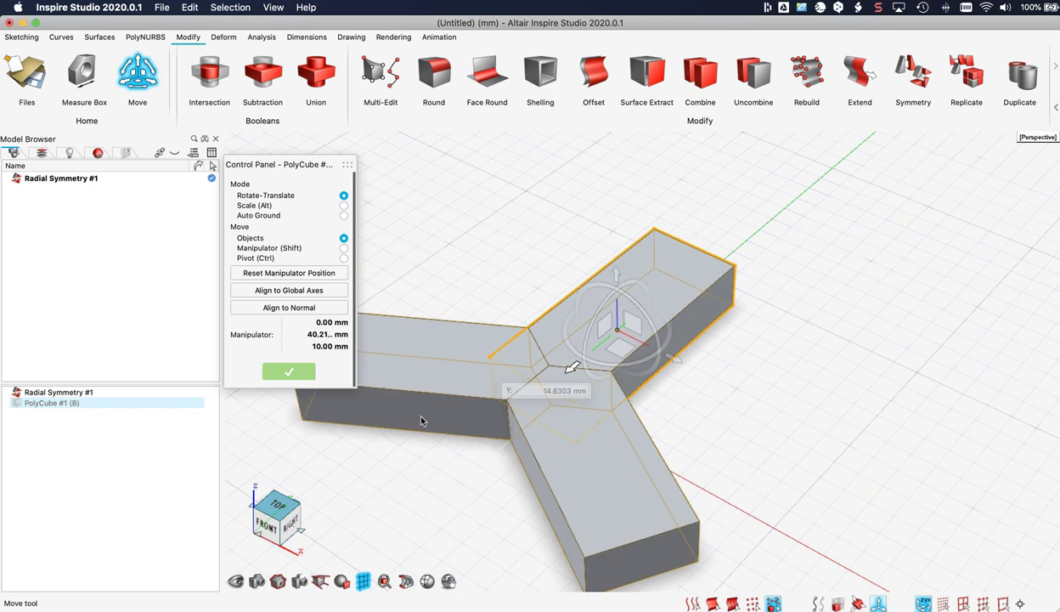
pyautogui.click(294, 375)
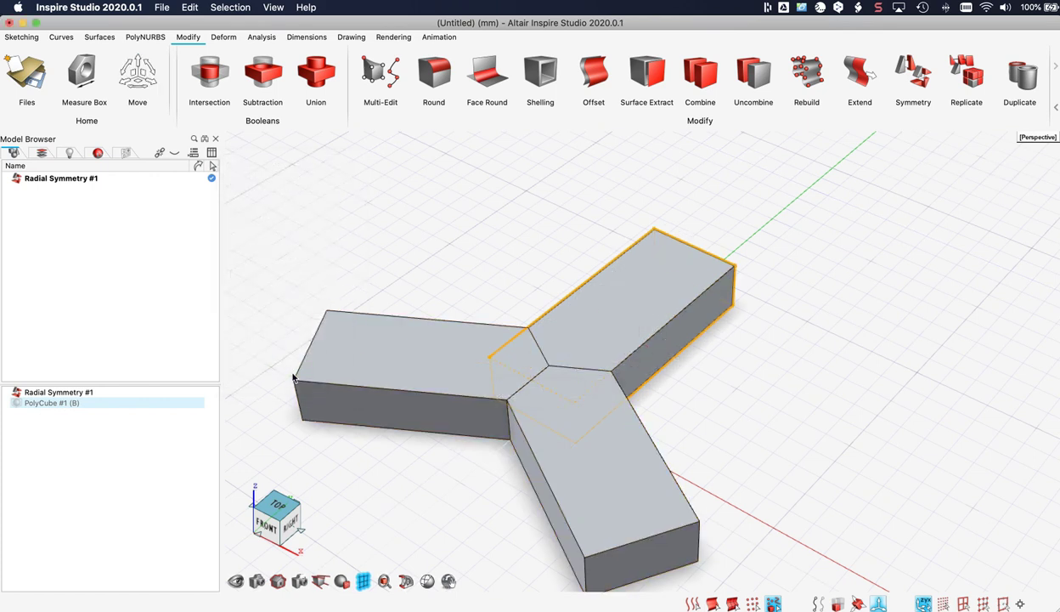
# Step: Turn Nurbify back on for the source PolyCube and split it with two loops near its inner end and one near its outer tip
pyautogui.doubleClick(185, 404)
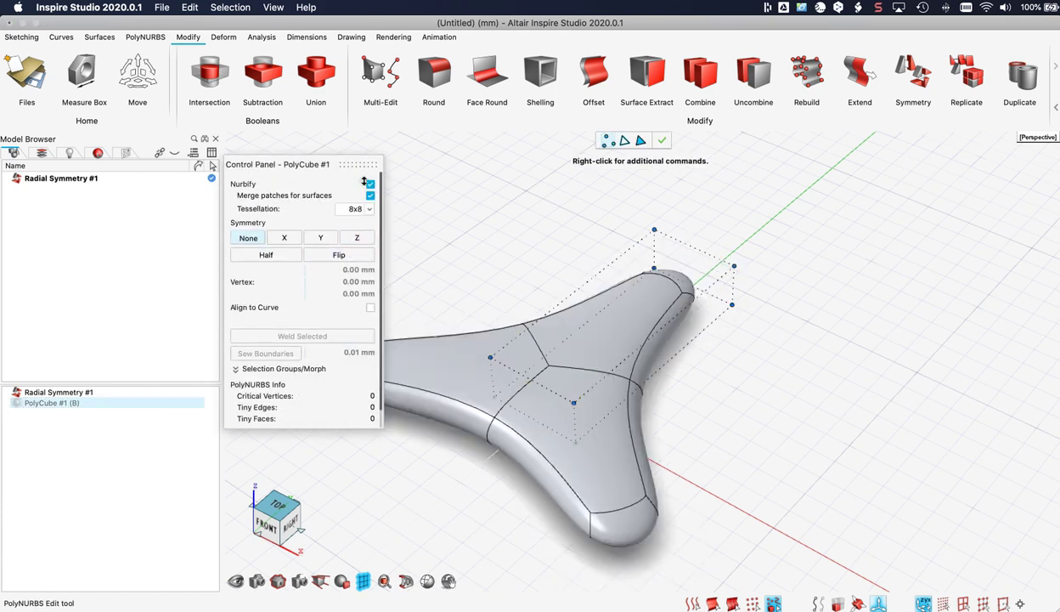
pyautogui.moveTo(535, 204); pyautogui.dragTo(537, 219, button='middle')
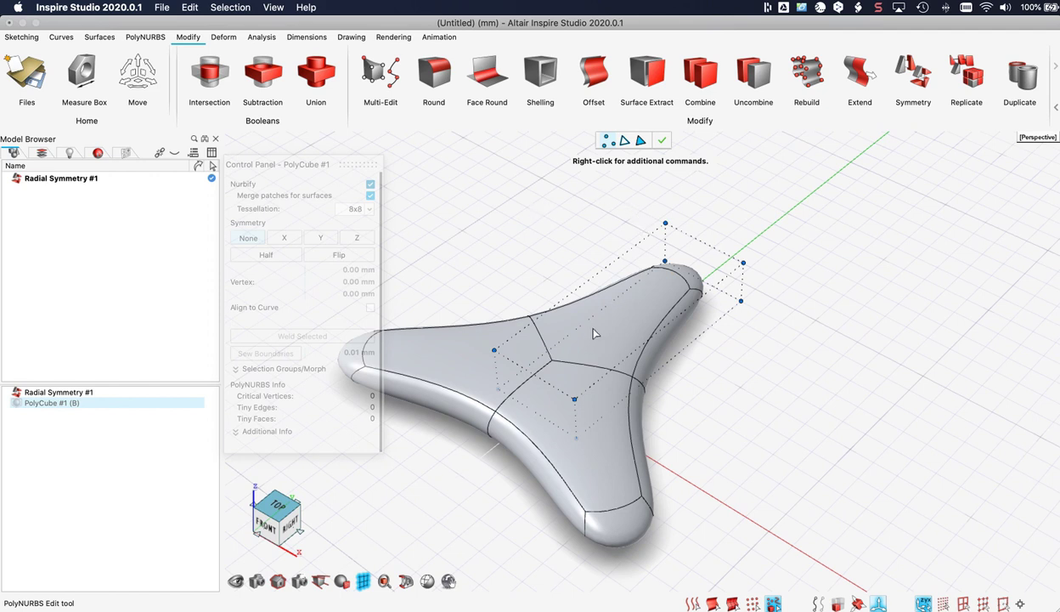
pyautogui.click(154, 39)
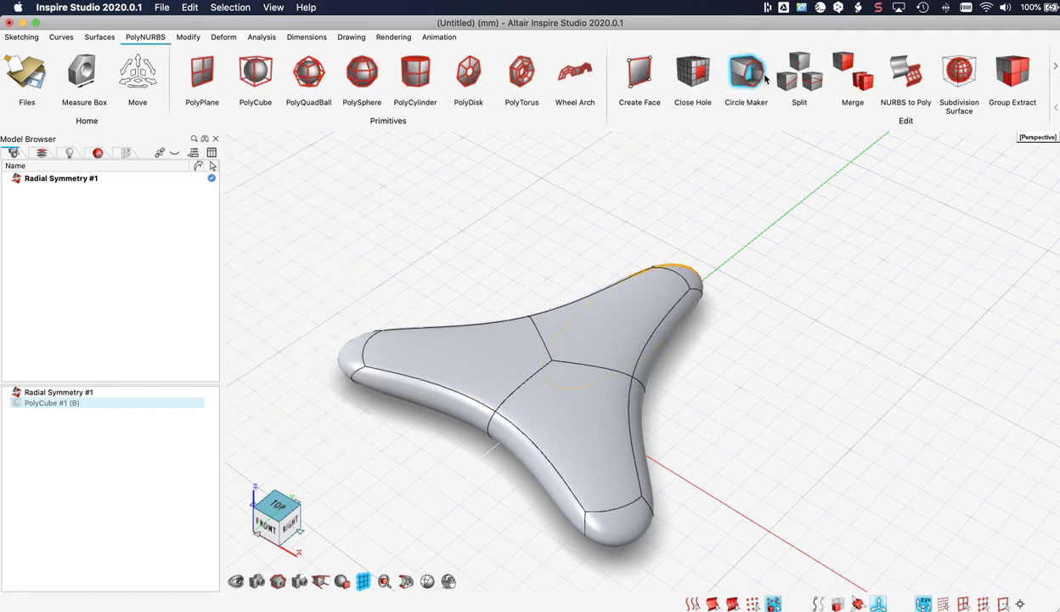
pyautogui.click(799, 75)
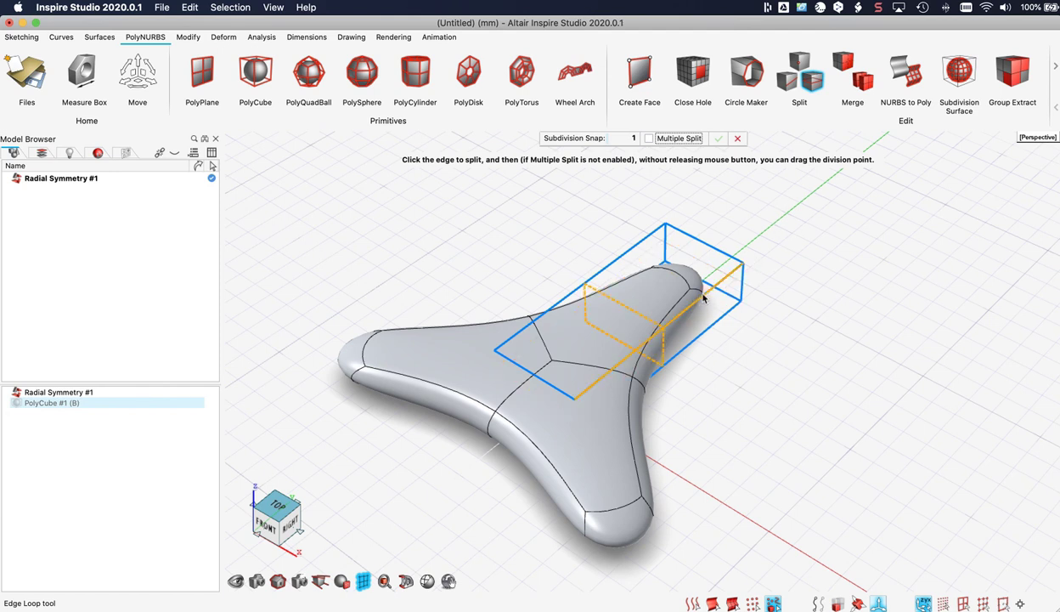
pyautogui.click(661, 321)
pyautogui.moveTo(618, 367)
pyautogui.mouseDown()
pyautogui.moveTo(610, 372)
pyautogui.moveTo(629, 361)
pyautogui.mouseUp()
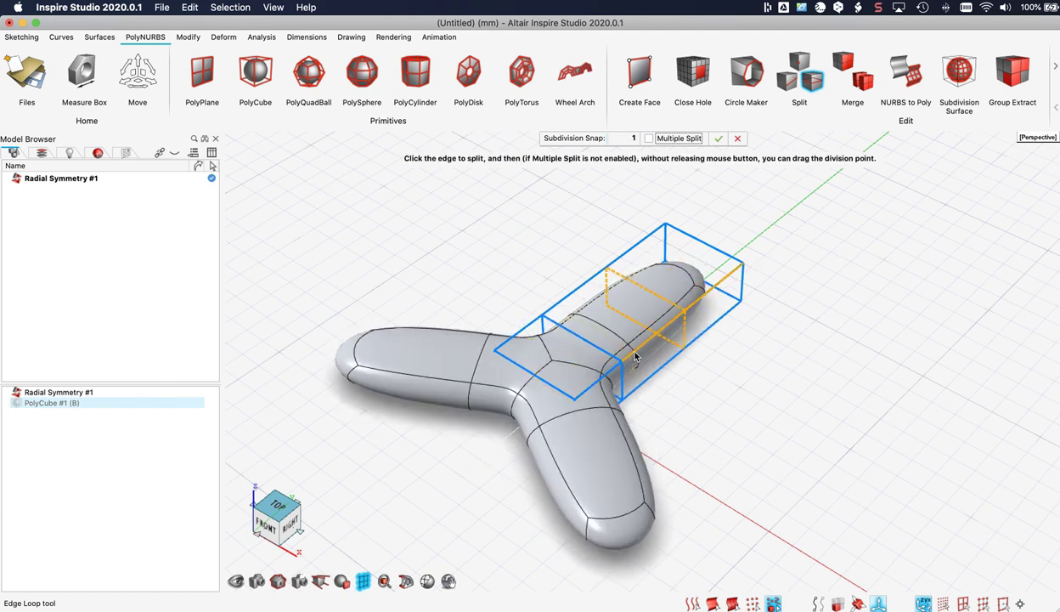
pyautogui.click(630, 363)
pyautogui.click(675, 326)
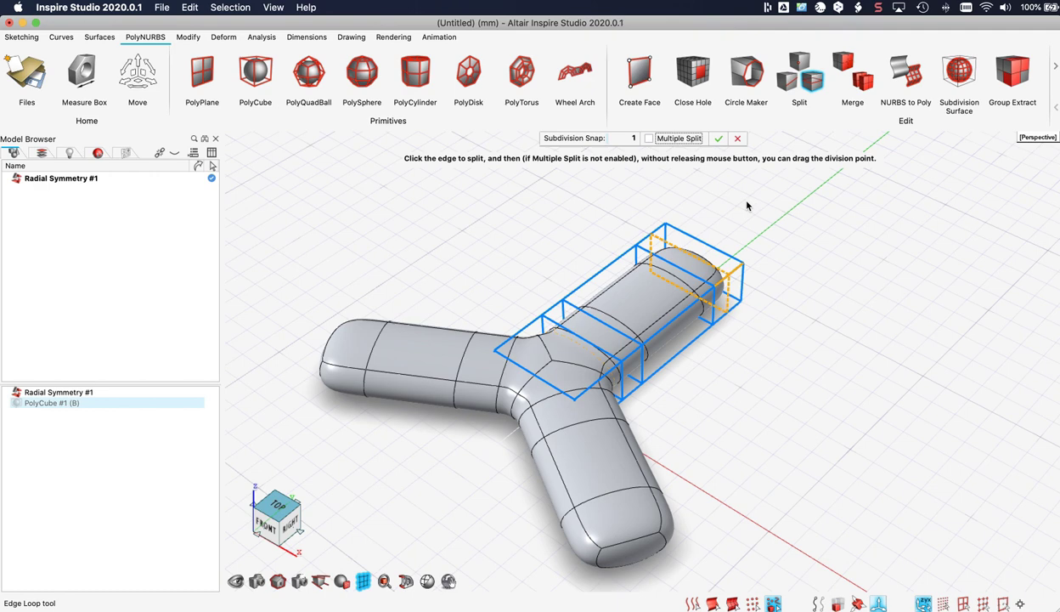
pyautogui.click(719, 138)
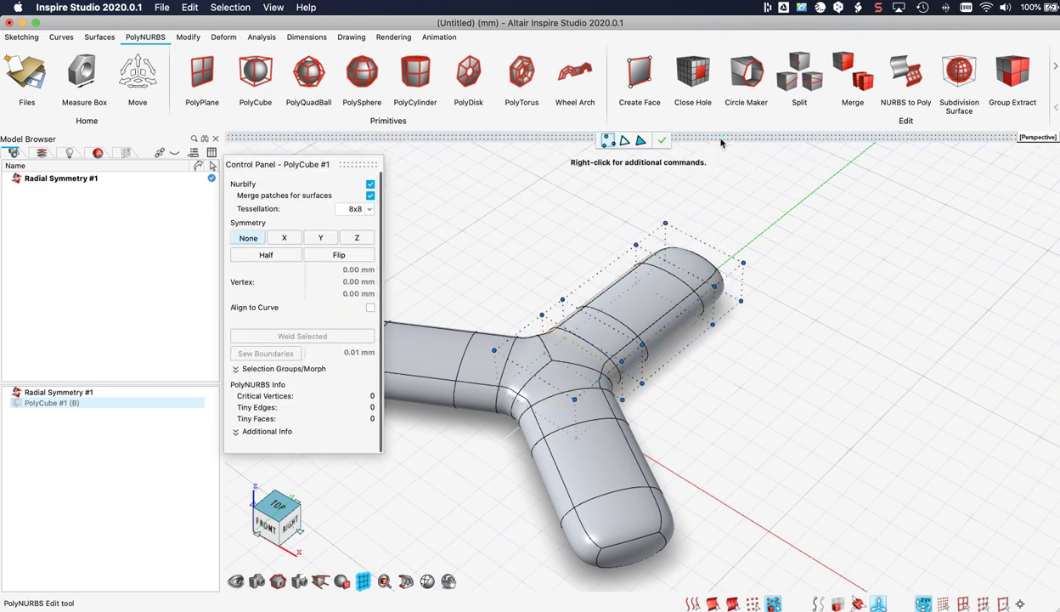
# Step: Scale the control vertices at the outer end of the source PolyCube by 1.8 along X
pyautogui.moveTo(715, 204); pyautogui.dragTo(761, 245, button='right')
pyautogui.moveTo(717, 228); pyautogui.dragTo(853, 394)
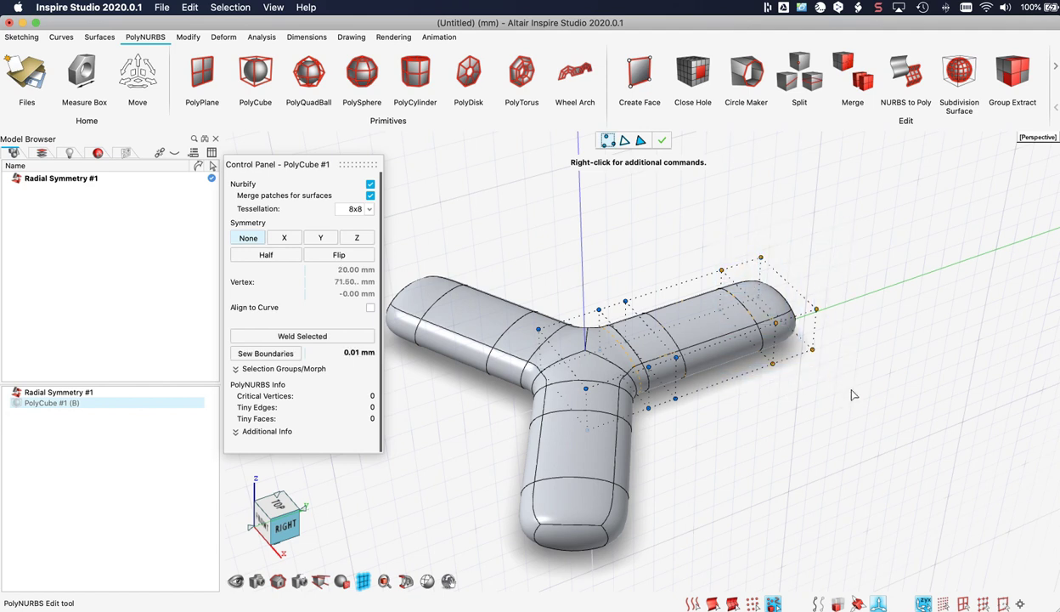
pyautogui.press('m')
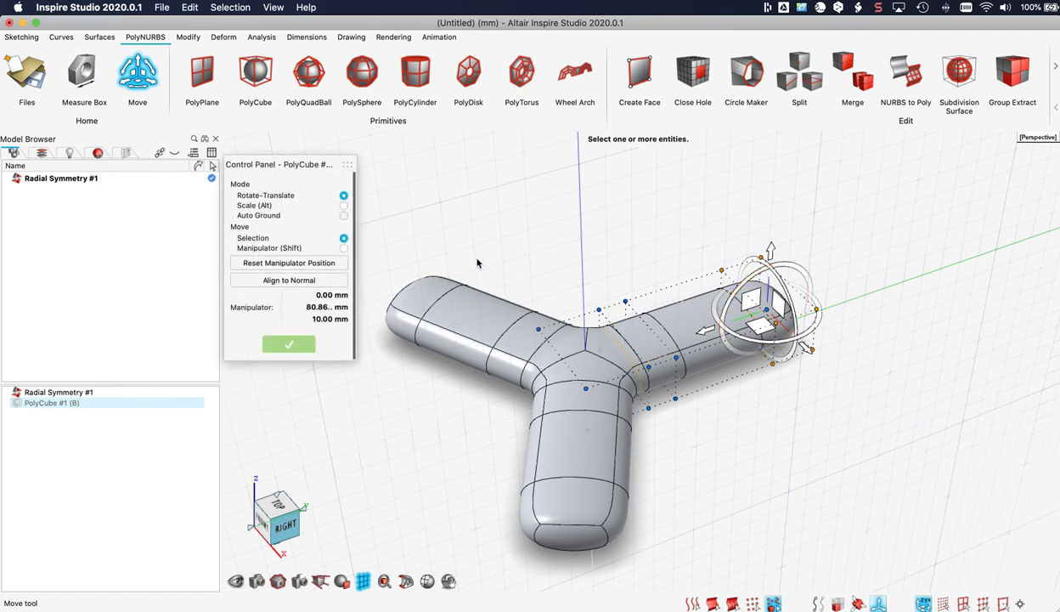
pyautogui.click(344, 206)
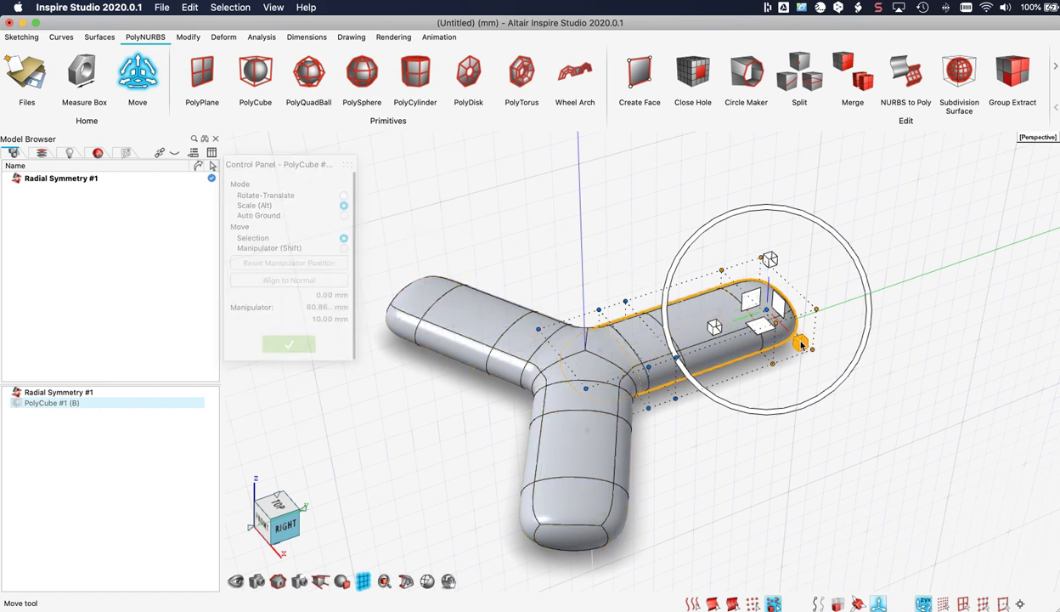
pyautogui.moveTo(801, 343); pyautogui.dragTo(806, 378)
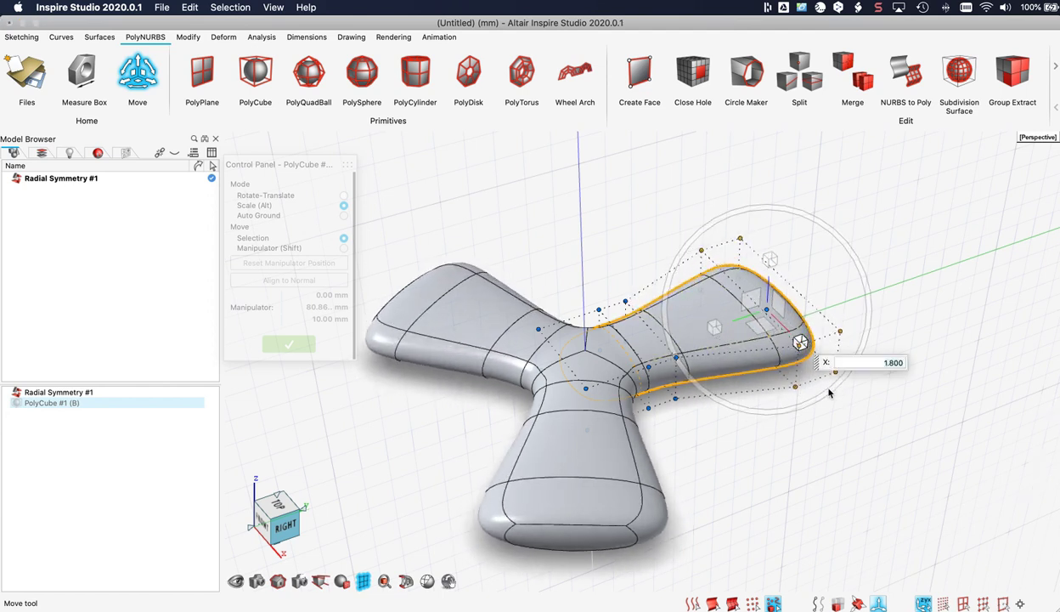
pyautogui.moveTo(477, 290); pyautogui.dragTo(581, 266, button='middle')
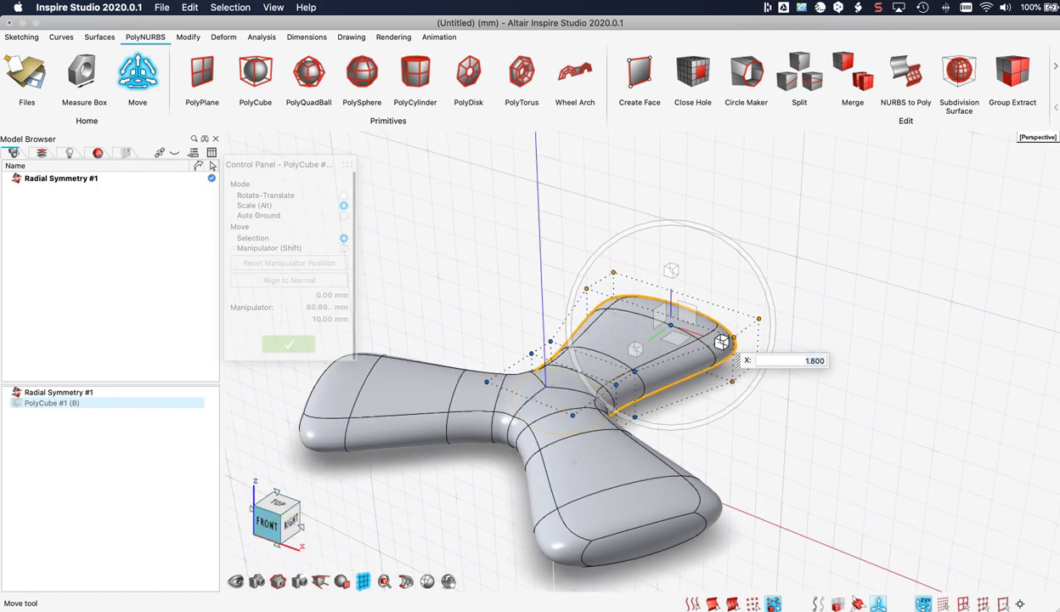
# Step: Rotate the arm's outer end vertices 20 degrees about Y and finish editing the source PolyCube
pyautogui.click(343, 195)
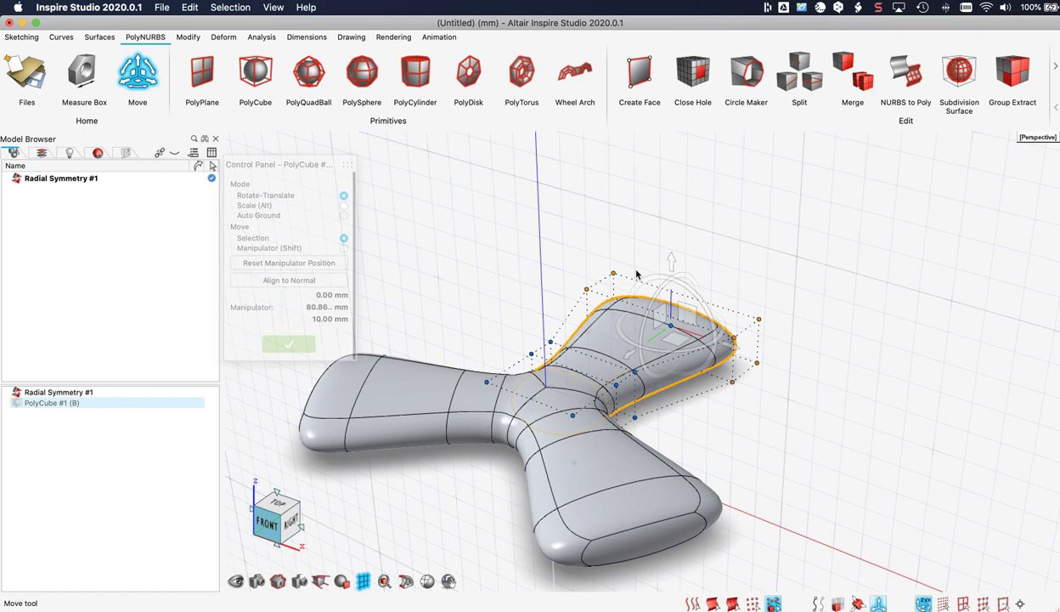
pyautogui.moveTo(654, 282); pyautogui.dragTo(697, 280)
pyautogui.moveTo(697, 280); pyautogui.dragTo(703, 327, button='middle')
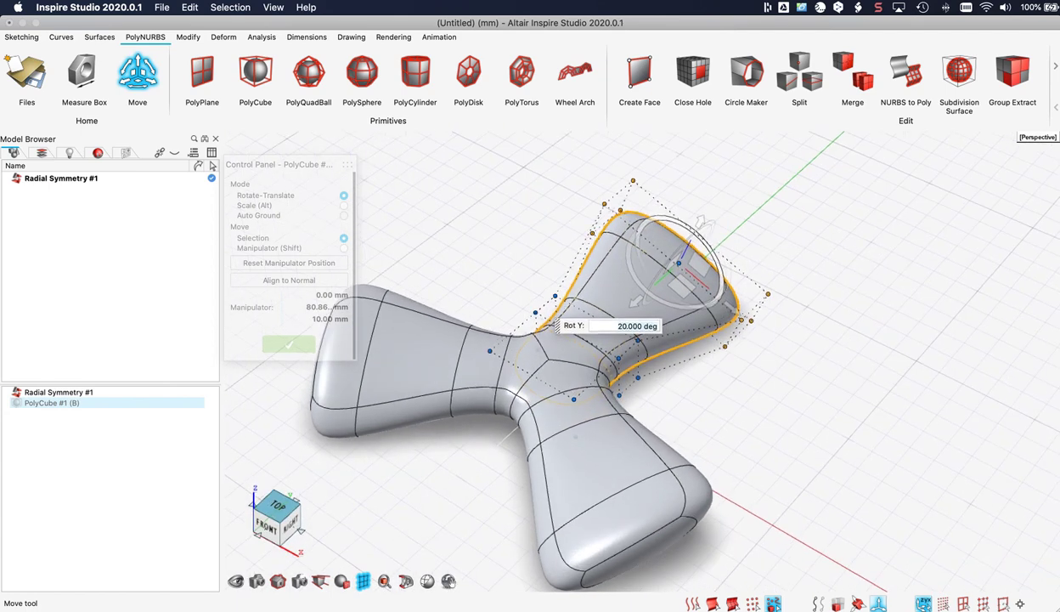
pyautogui.moveTo(704, 327); pyautogui.dragTo(804, 304, button='right')
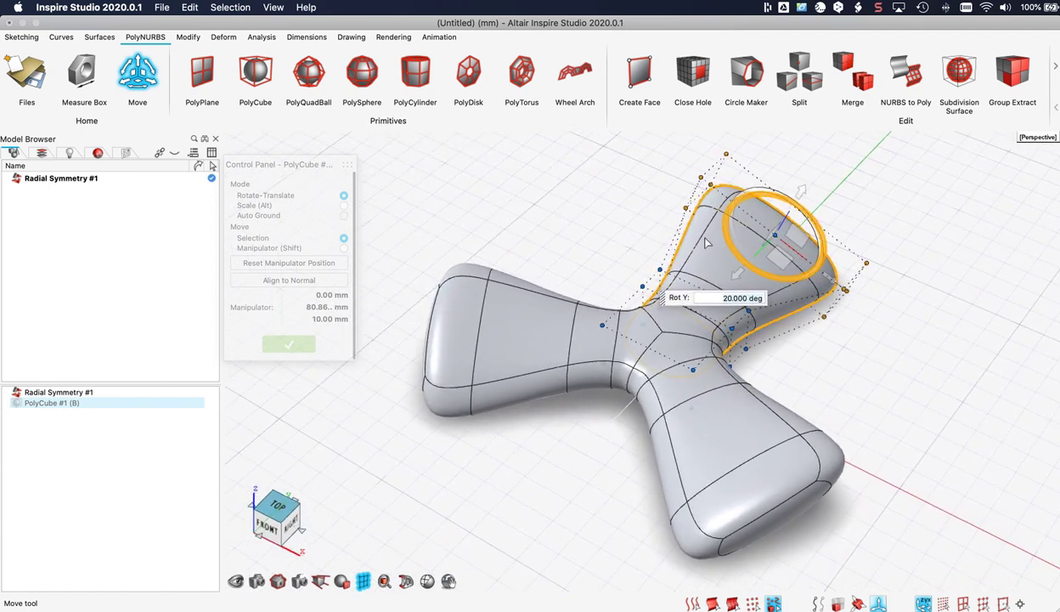
pyautogui.rightClick(568, 228)
pyautogui.rightClick(595, 214)
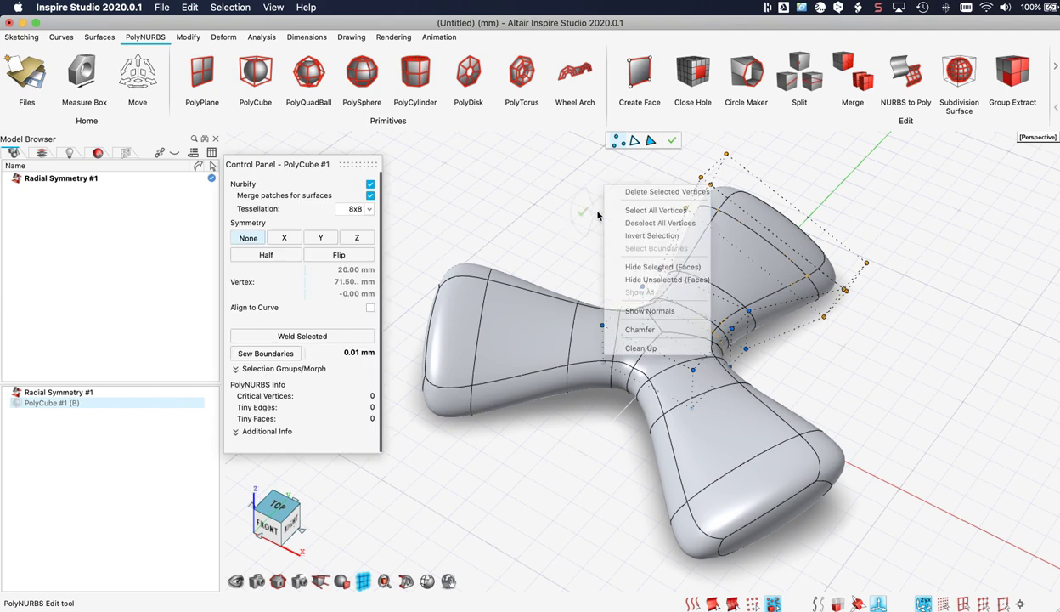
pyautogui.click(544, 220)
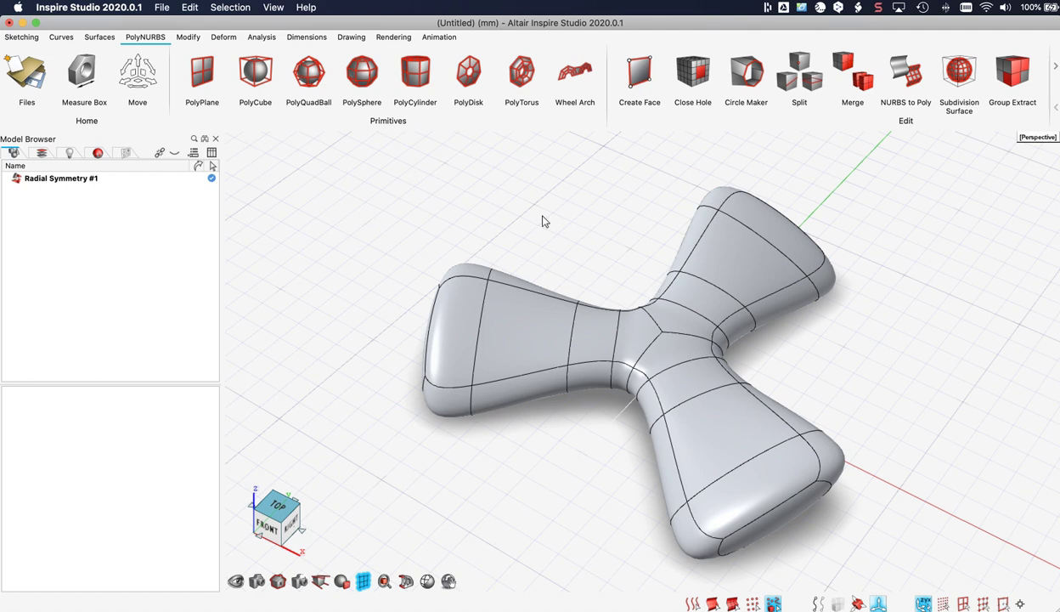
# Step: Try 5 copies in the radial symmetry, set the number of copies to 4 and finish the symmetry
pyautogui.doubleClick(544, 322)
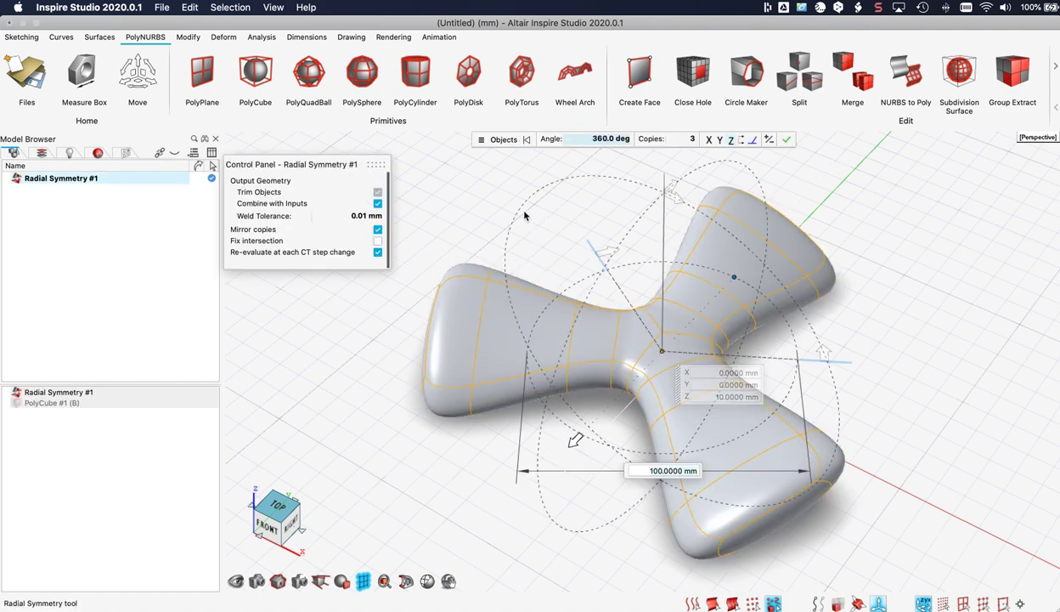
pyautogui.click(691, 140)
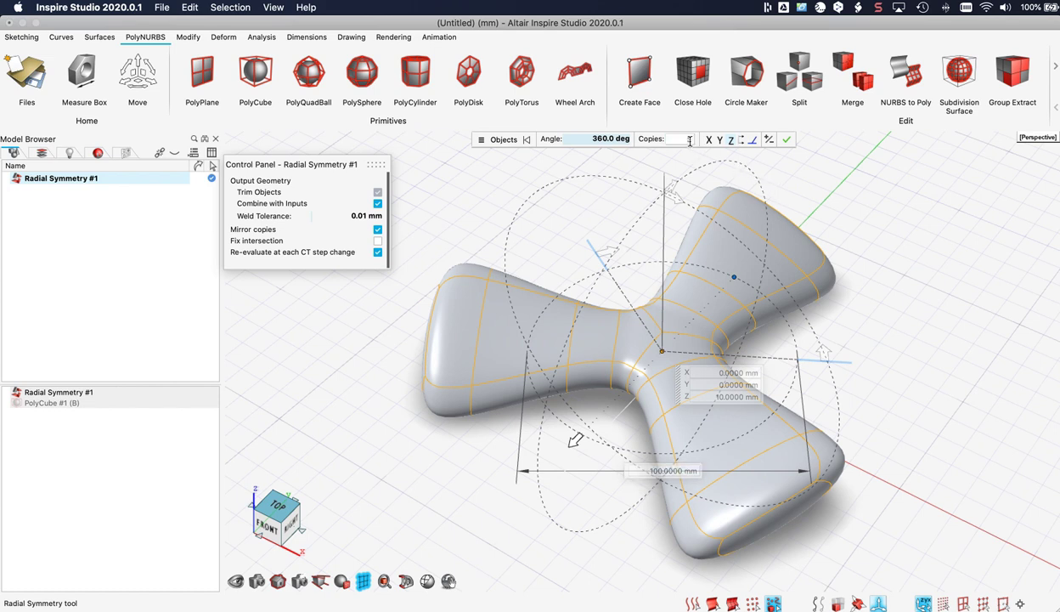
pyautogui.write('5')
pyautogui.press('Return')
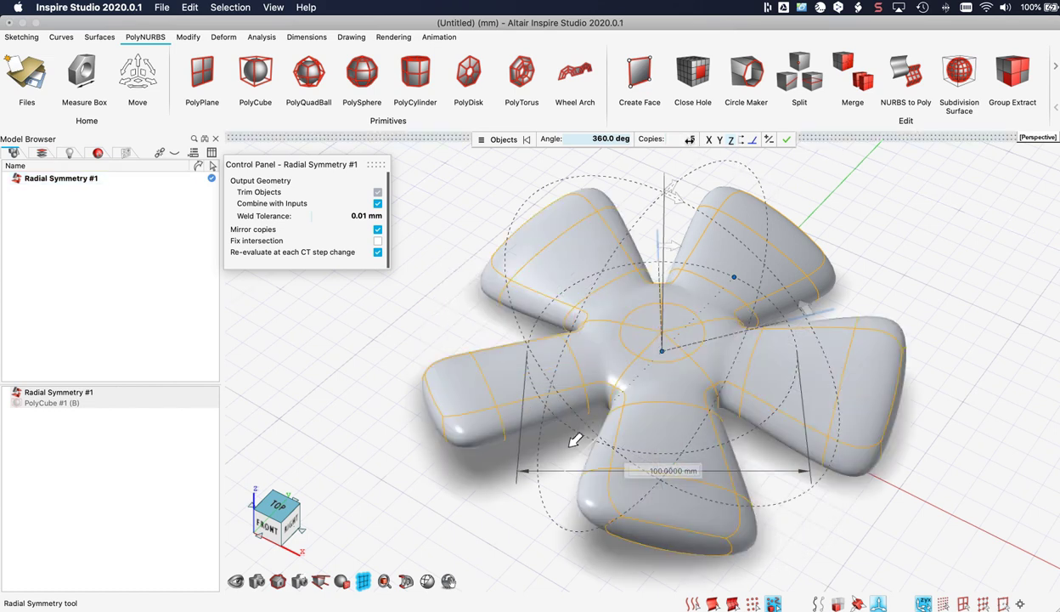
pyautogui.click(690, 140)
pyautogui.write('4')
pyautogui.press('Return')
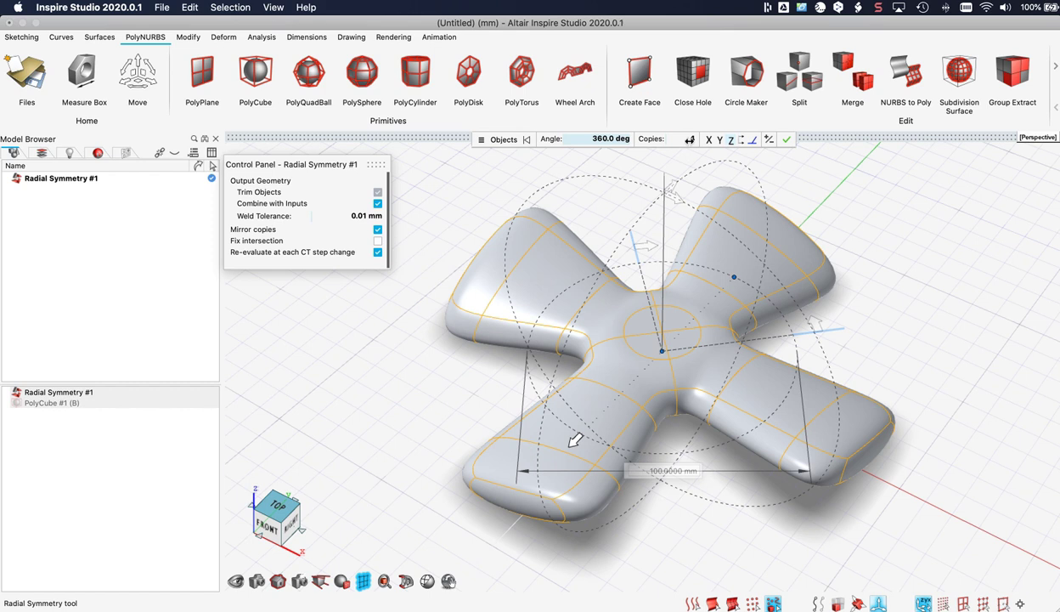
pyautogui.click(785, 139)
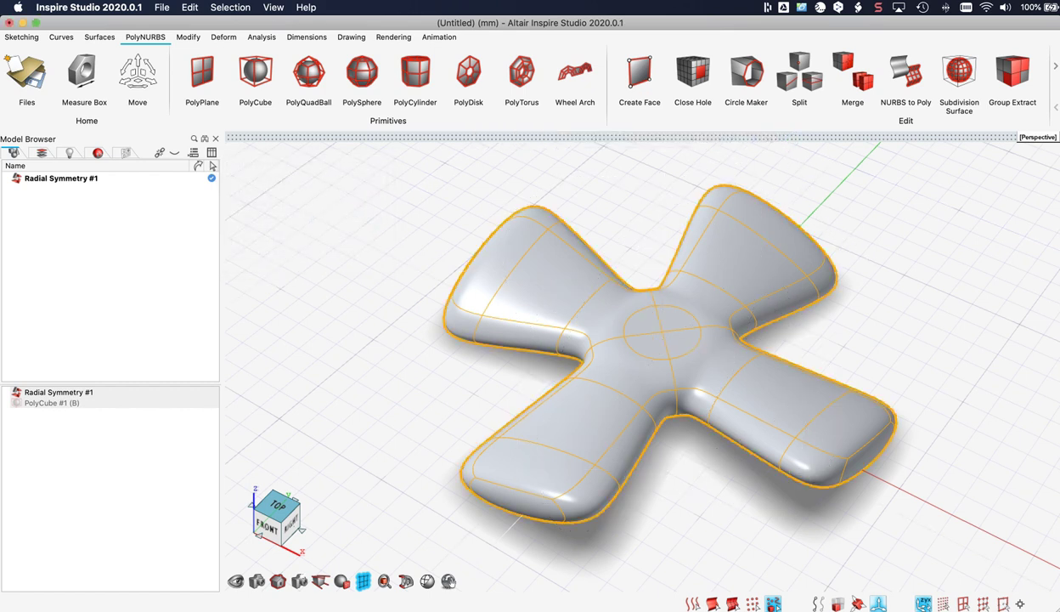
# Step: Draw an upright cylinder about 39.45 mm in diameter and 35.16 mm high from the midpoint at the centre of the four-armed shape
pyautogui.moveTo(843, 245); pyautogui.dragTo(791, 243, button='right')
pyautogui.moveTo(792, 243); pyautogui.dragTo(786, 253, button='middle')
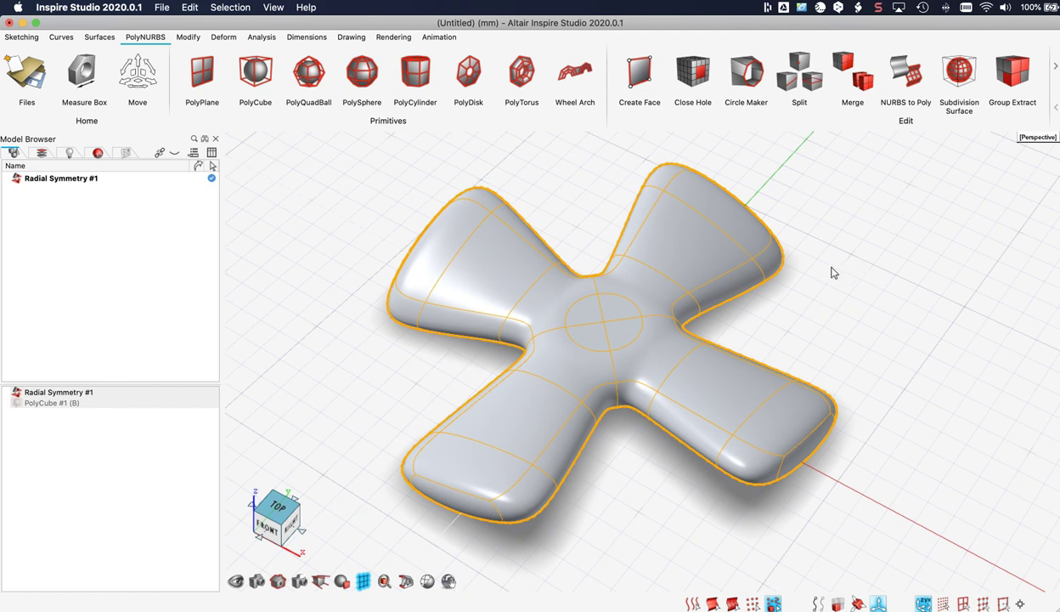
pyautogui.click(103, 39)
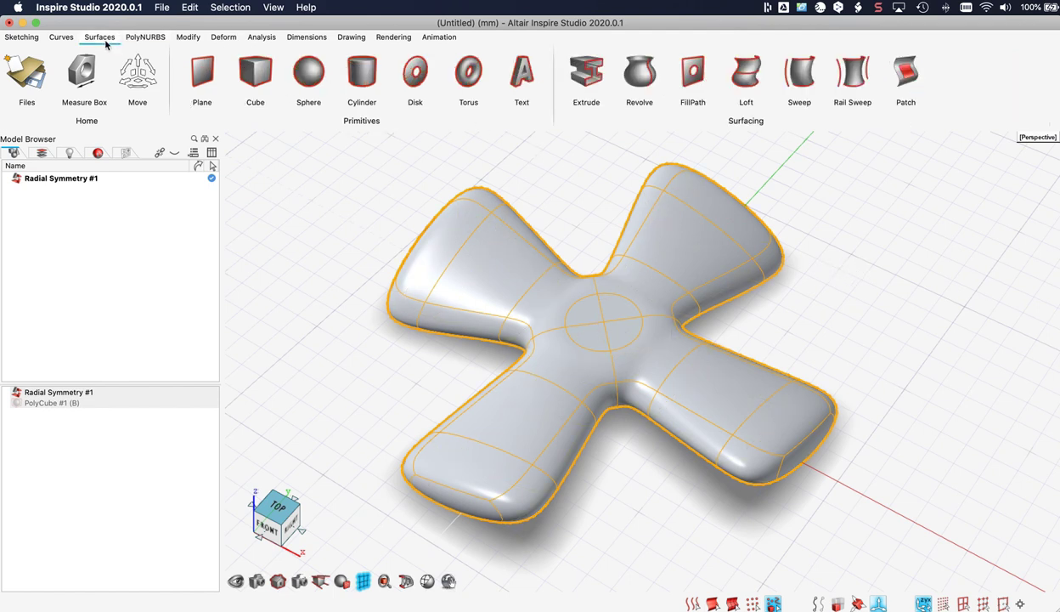
pyautogui.click(355, 80)
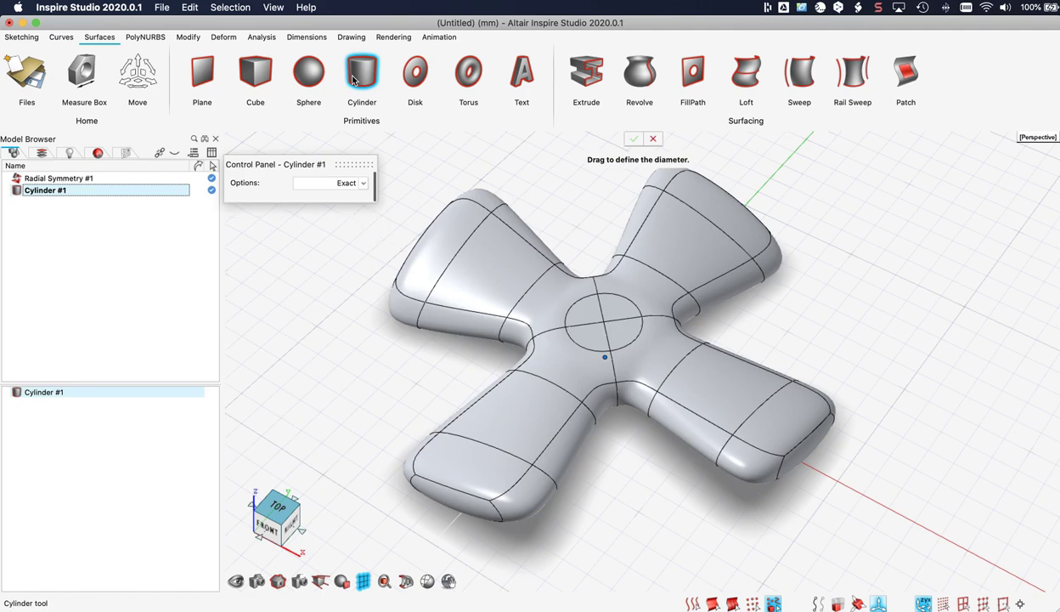
pyautogui.moveTo(584, 253); pyautogui.dragTo(580, 218, button='middle')
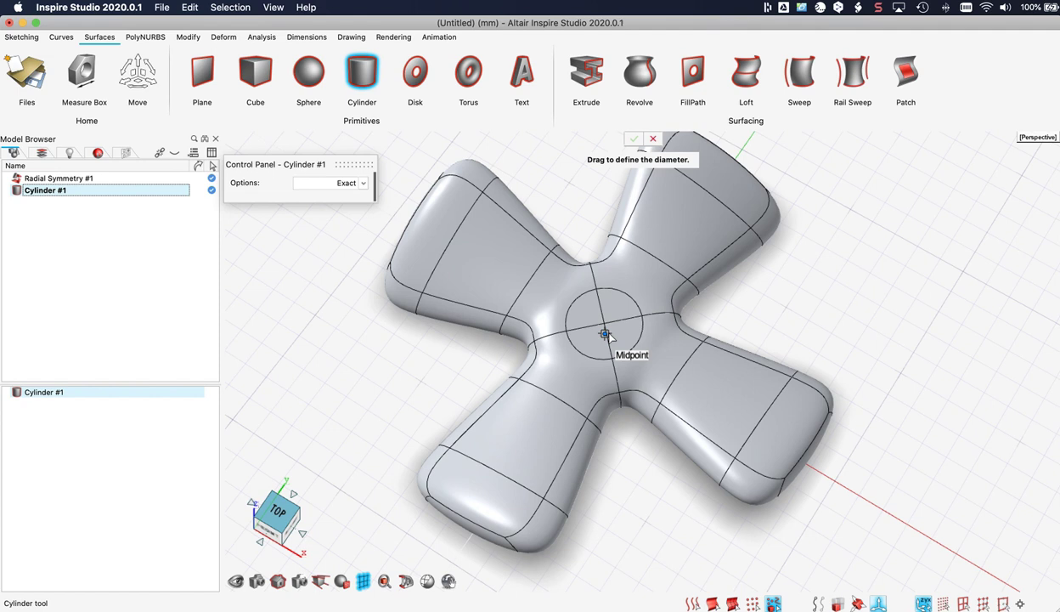
pyautogui.moveTo(605, 333); pyautogui.dragTo(658, 336)
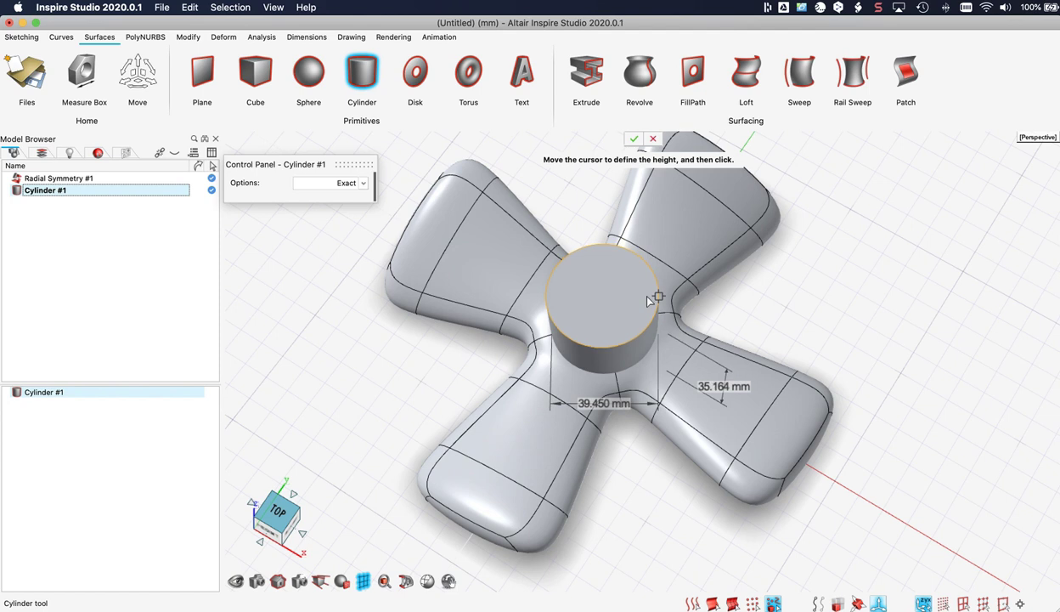
pyautogui.click(648, 298)
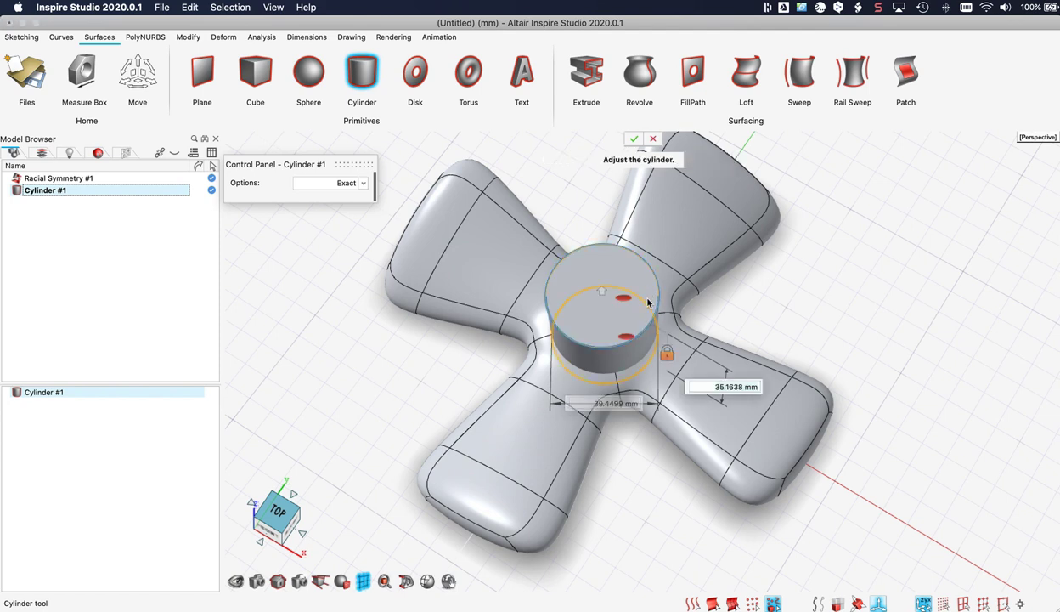
# Step: Set the central cylinder's height to 35 mm and its diameter to 40 mm, and finish it
pyautogui.click(731, 386)
pyautogui.write('35')
pyautogui.press('Return')
pyautogui.click(592, 402)
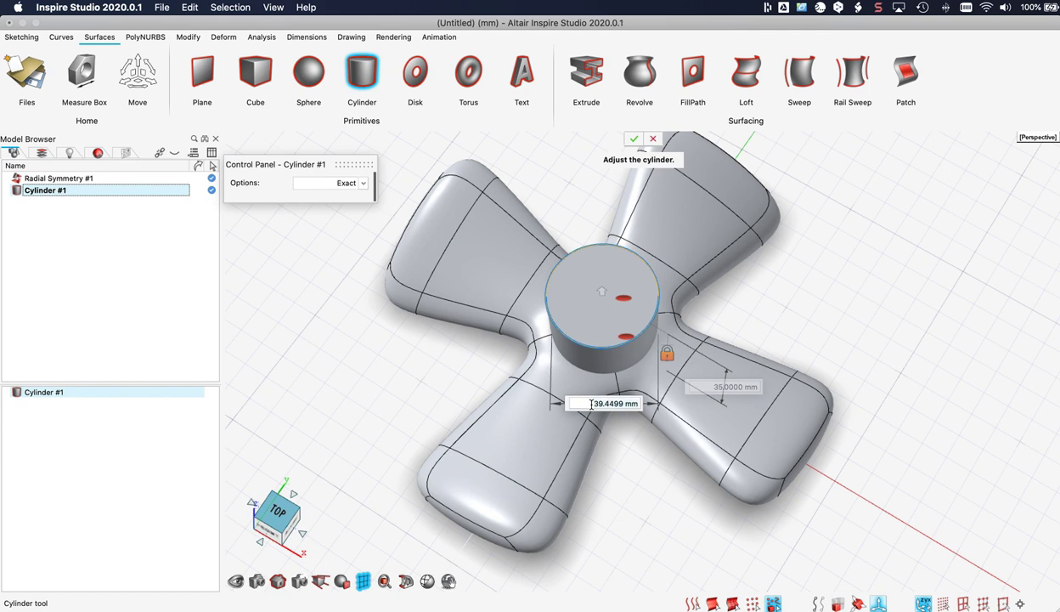
pyautogui.write('40')
pyautogui.press('Return')
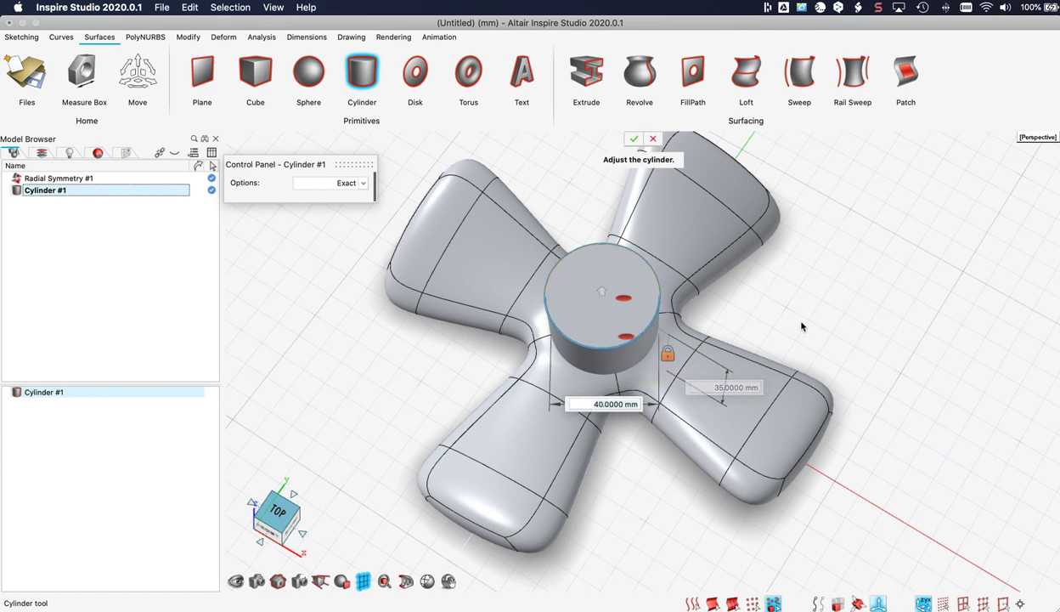
pyautogui.moveTo(788, 325); pyautogui.dragTo(753, 324, button='right')
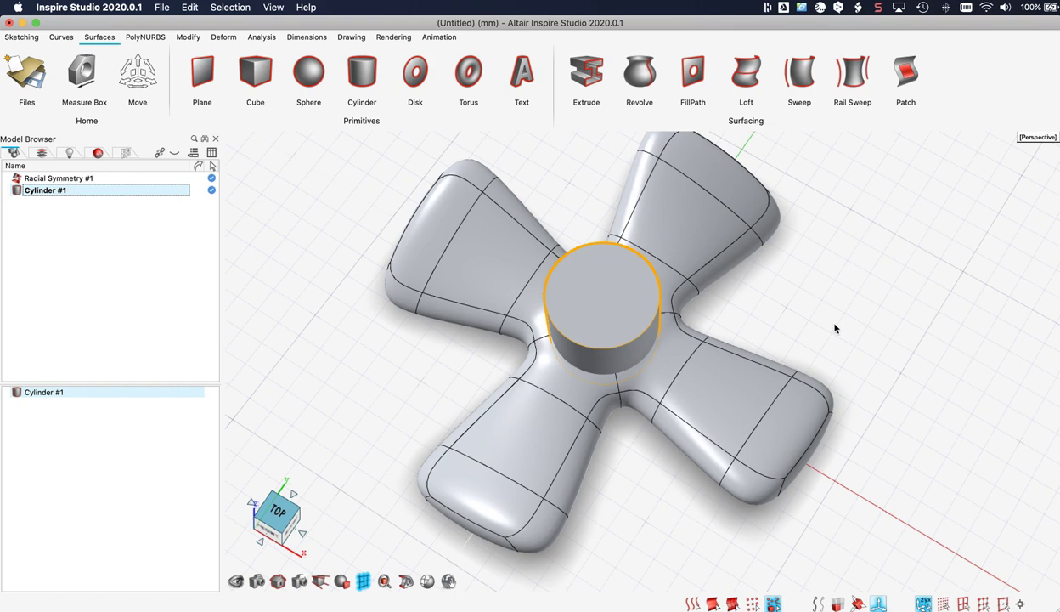
# Step: Move the central cylinder about 18.81 mm down along Z so it passes through the four-armed body
pyautogui.moveTo(834, 324); pyautogui.dragTo(833, 194, button='middle')
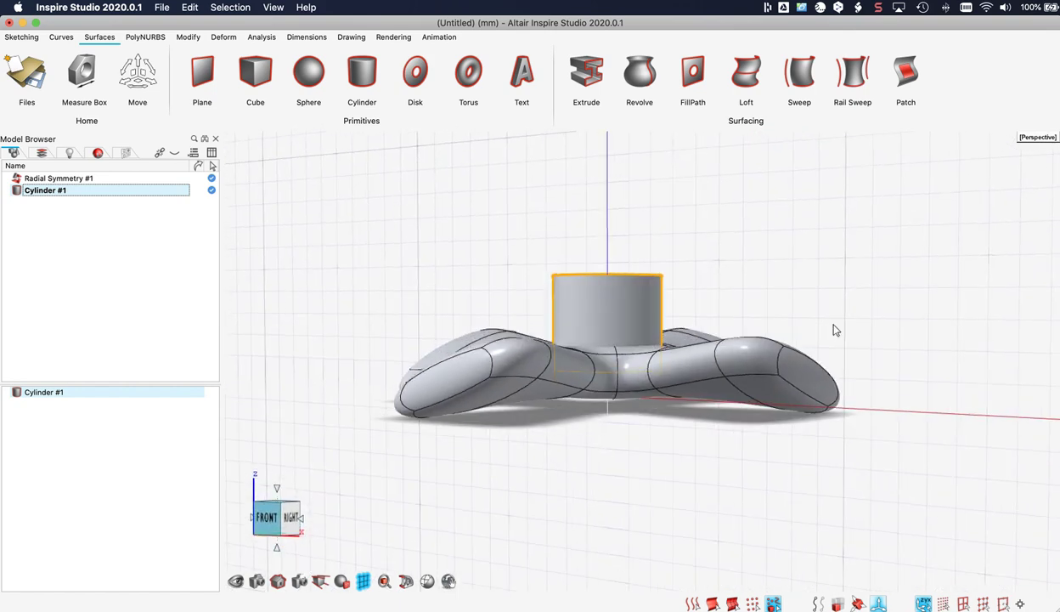
pyautogui.press('m')
pyautogui.moveTo(611, 401); pyautogui.dragTo(615, 452)
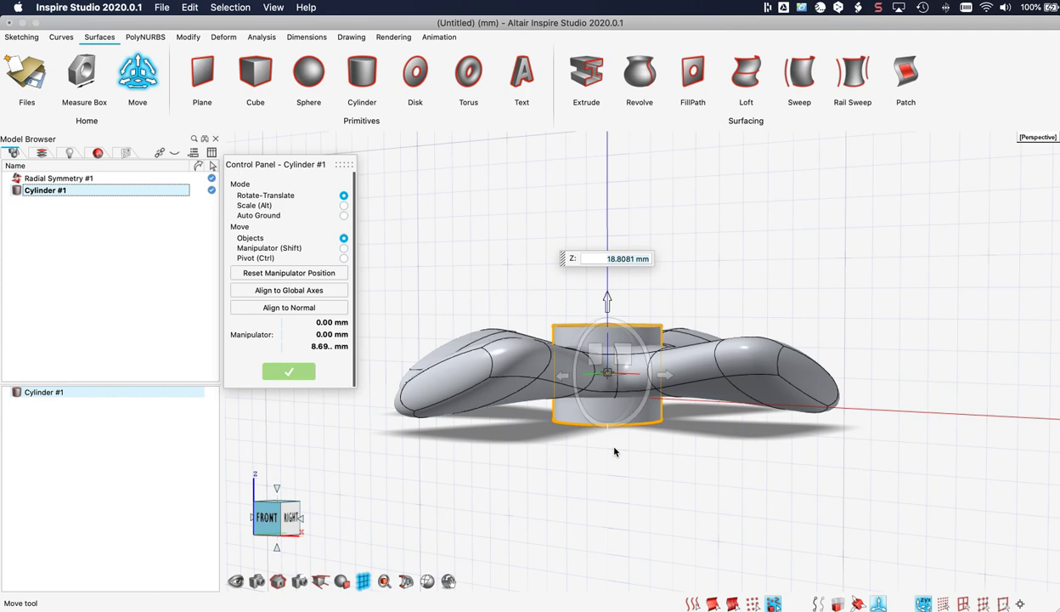
pyautogui.moveTo(674, 351); pyautogui.dragTo(703, 394, button='middle')
pyautogui.moveTo(721, 234); pyautogui.dragTo(729, 258, button='middle')
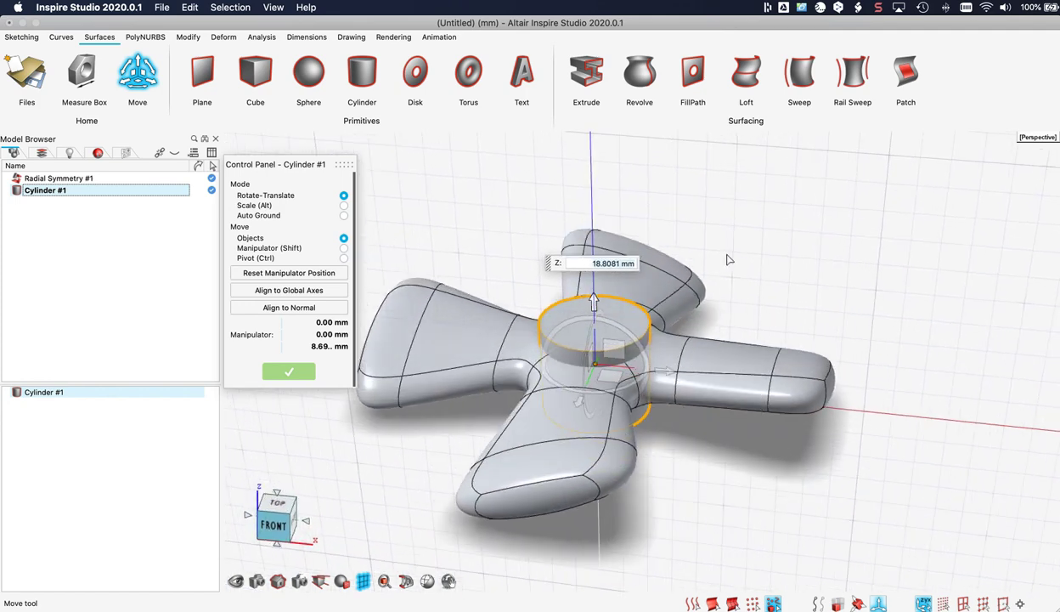
# Step: Try Z offsets of 20 mm and 15 mm for the central cylinder's downward move
pyautogui.write('20')
pyautogui.press('Return')
pyautogui.moveTo(728, 259); pyautogui.dragTo(755, 295, button='right')
pyautogui.moveTo(755, 295); pyautogui.dragTo(737, 223, button='middle')
pyautogui.moveTo(718, 170); pyautogui.dragTo(814, 293, button='right')
pyautogui.write('15')
pyautogui.press('Return')
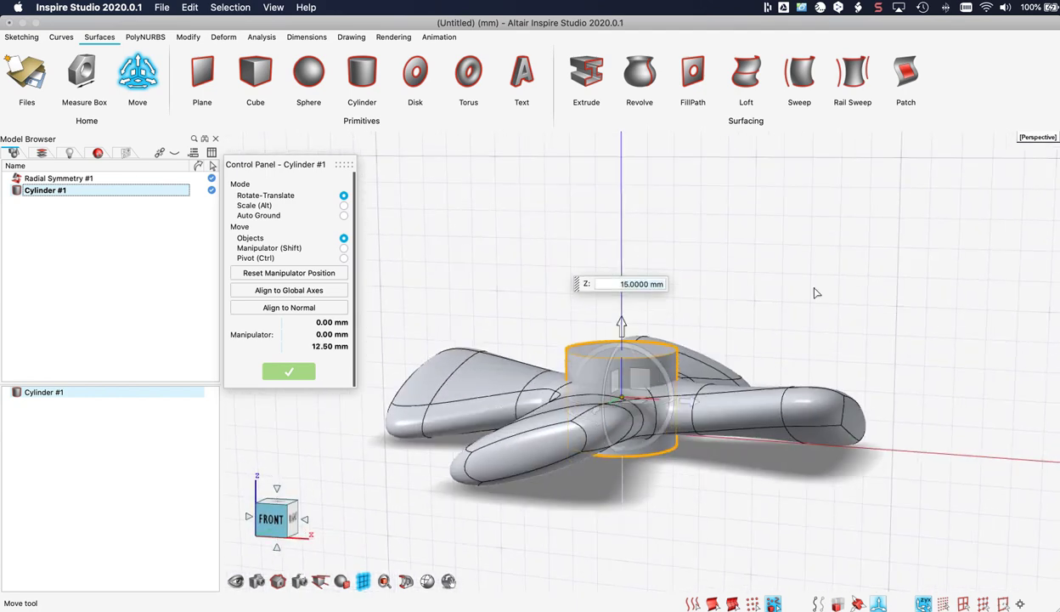
# Step: Set the cylinder's downward Z offset to 17.5 mm and finish the move
pyautogui.moveTo(814, 293)
pyautogui.mouseDown(button='middle')
pyautogui.moveTo(778, 223)
pyautogui.moveTo(814, 291)
pyautogui.mouseUp(button='middle')
pyautogui.write('17')
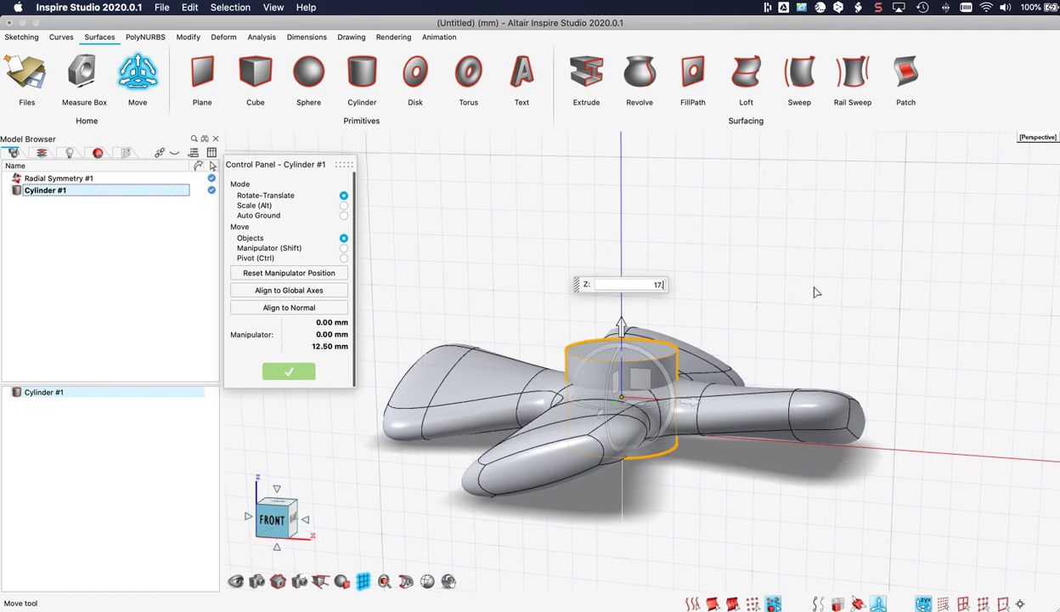
pyautogui.write('.5')
pyautogui.press('Return')
pyautogui.moveTo(813, 293)
pyautogui.mouseDown(button='right')
pyautogui.moveTo(811, 247)
pyautogui.moveTo(797, 283)
pyautogui.mouseUp(button='right')
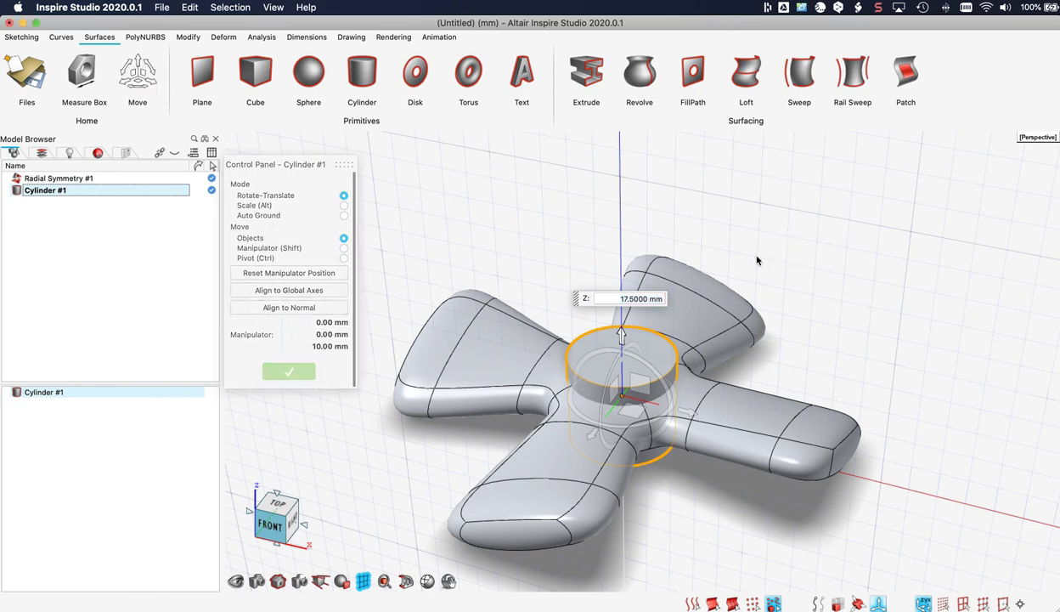
pyautogui.moveTo(749, 248); pyautogui.dragTo(757, 254, button='right')
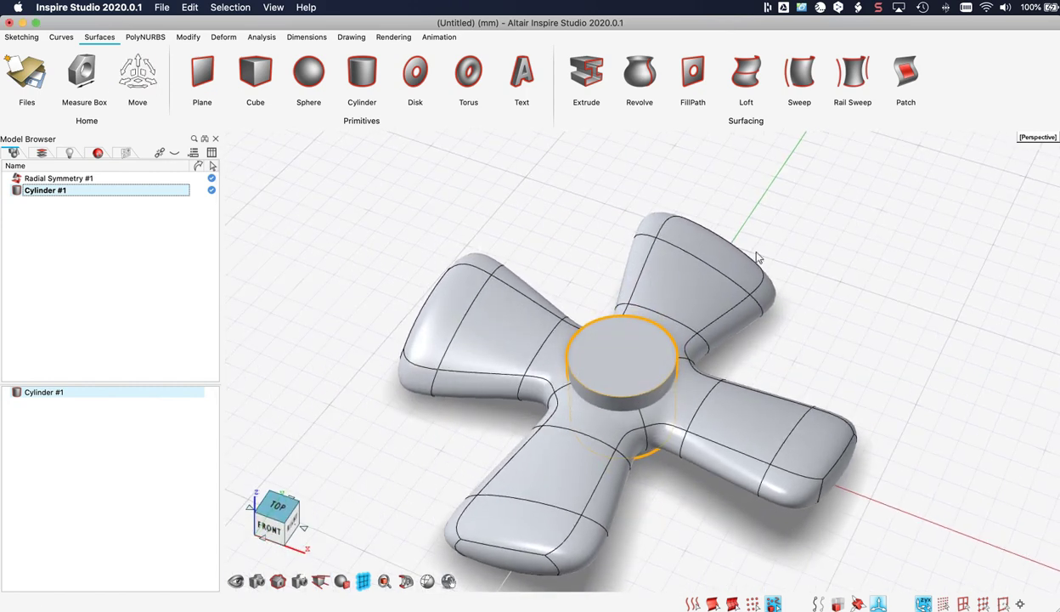
pyautogui.moveTo(739, 233); pyautogui.dragTo(731, 225, button='middle')
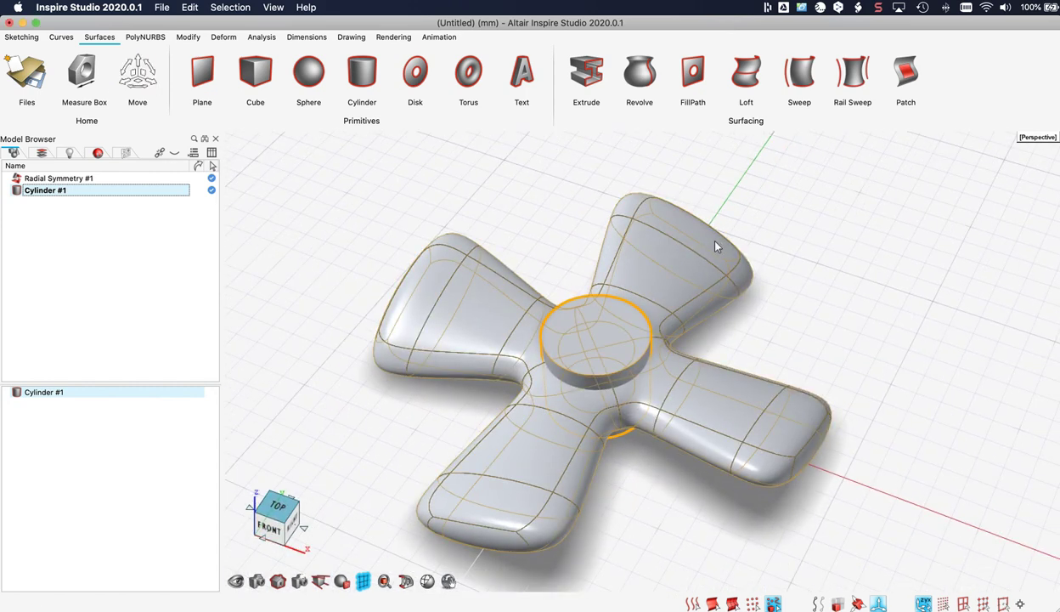
# Step: Shell the central cylinder through its top and bottom faces with a global thickness of 3 mm, and finish it
pyautogui.click(189, 38)
pyautogui.click(697, 85)
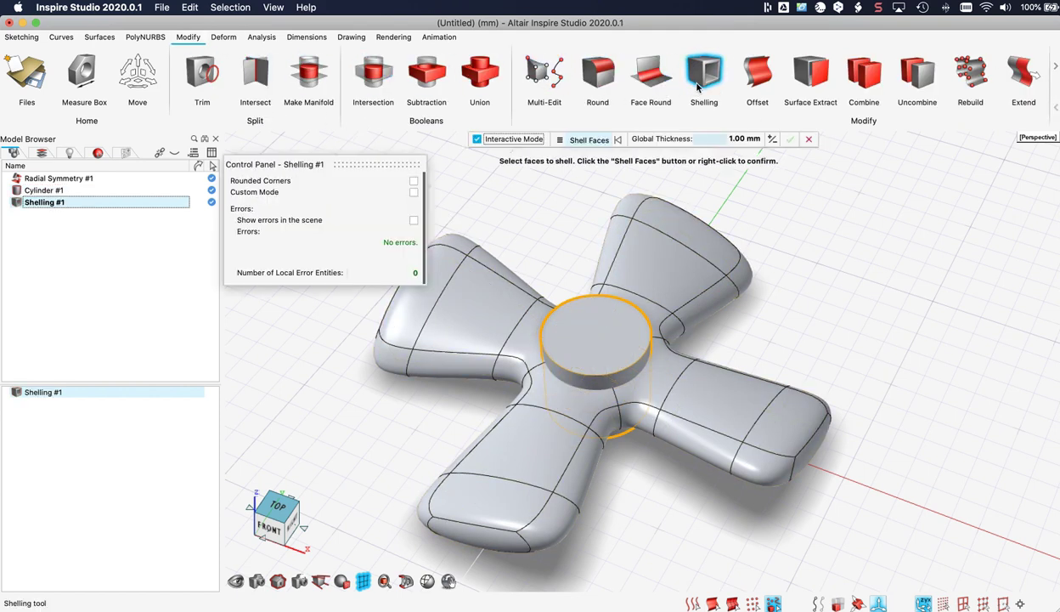
pyautogui.click(570, 336)
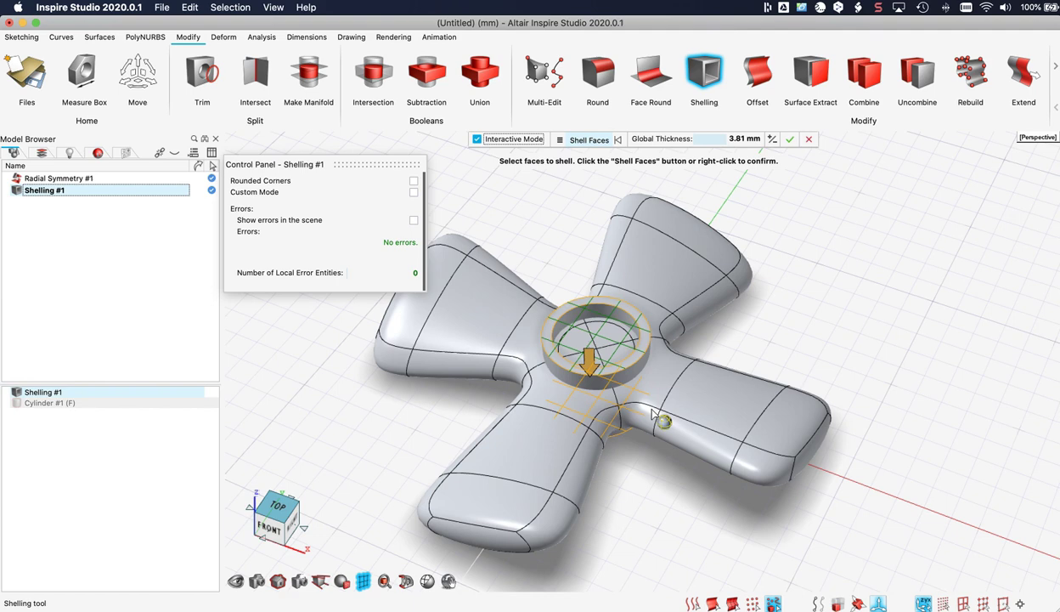
pyautogui.moveTo(652, 414); pyautogui.dragTo(610, 473, button='right')
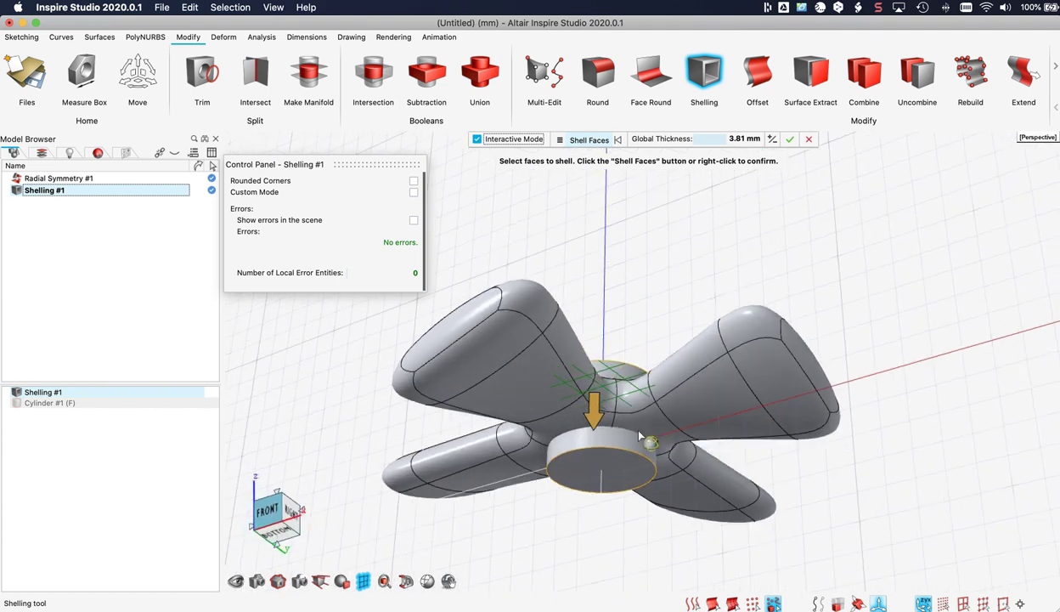
pyautogui.click(610, 473)
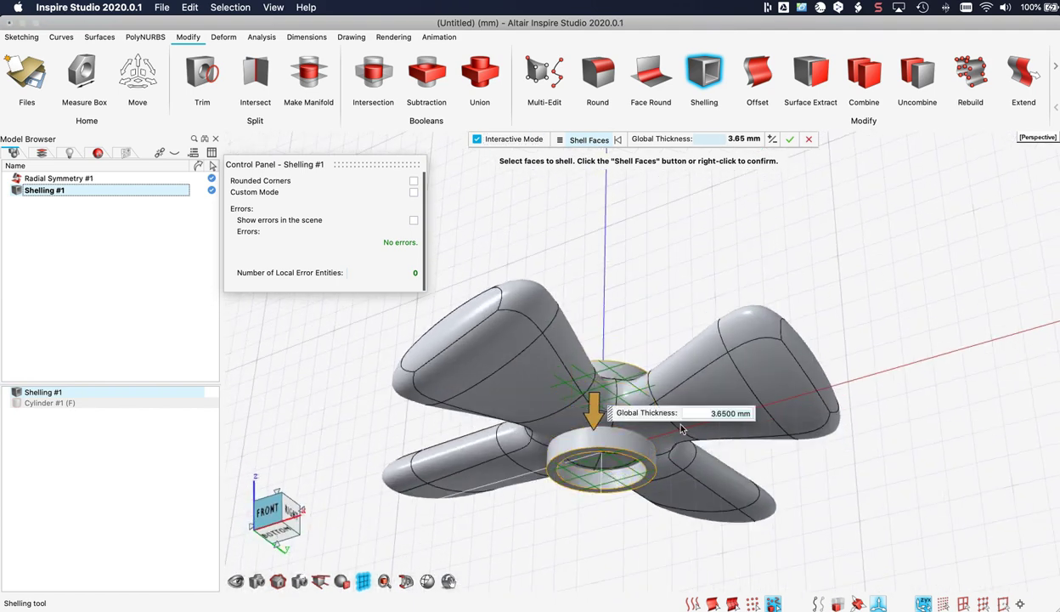
pyautogui.write('3')
pyautogui.press('Return')
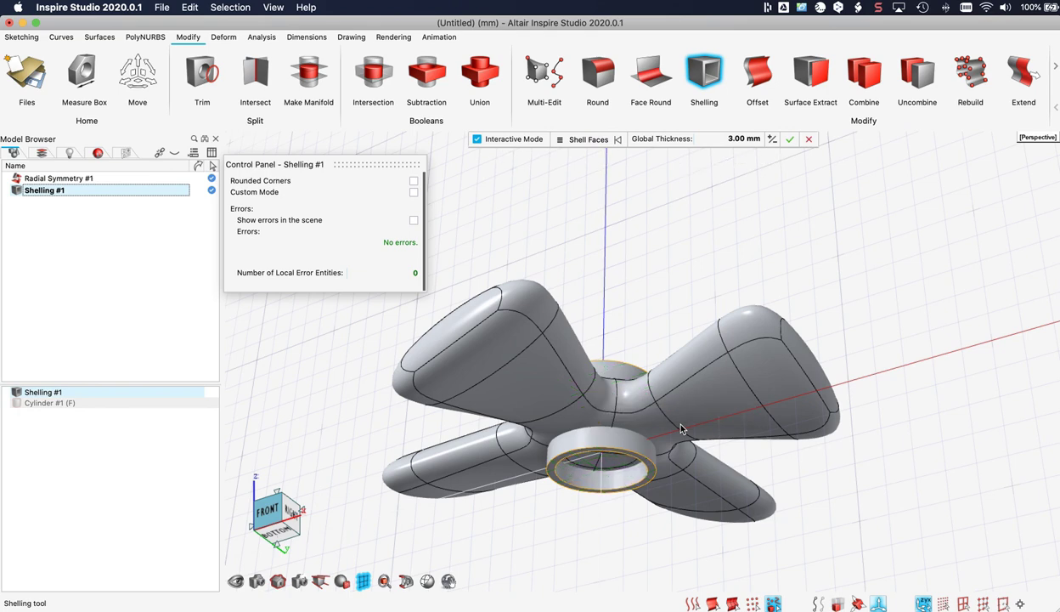
pyautogui.press('Escape')
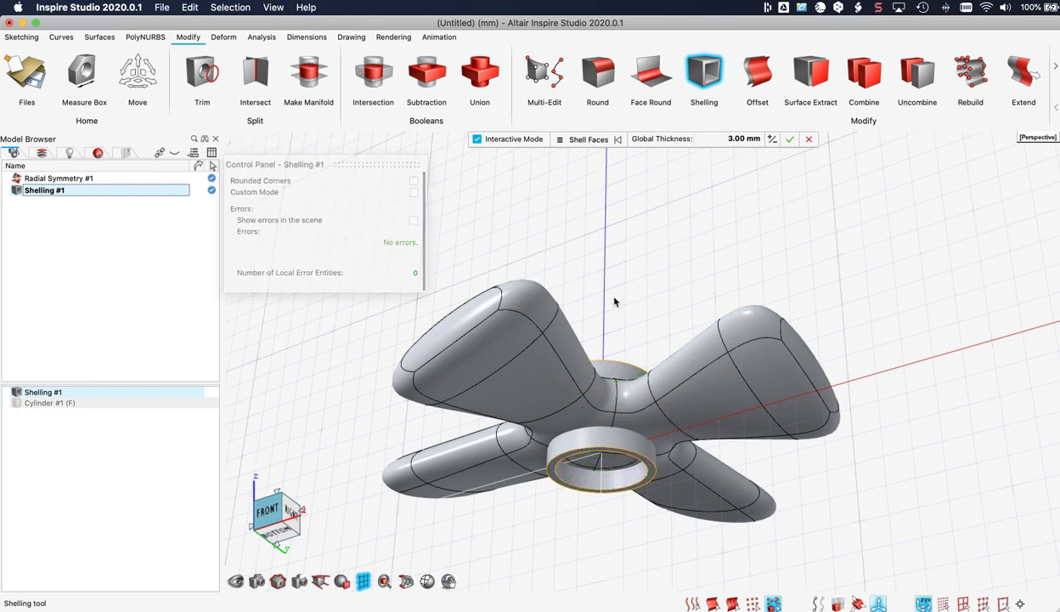
# Step: Extract the upper inner circular edge of the shelled cylinder as a curve
pyautogui.moveTo(603, 286); pyautogui.dragTo(610, 446, button='middle')
pyautogui.moveTo(610, 327); pyautogui.dragTo(600, 270, button='middle')
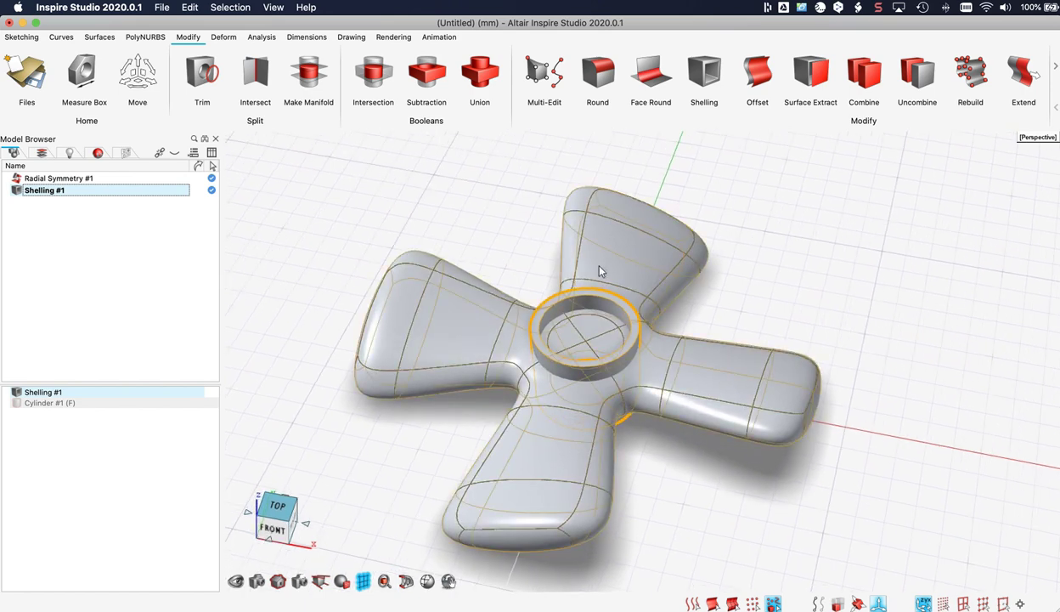
pyautogui.scroll(3, 601, 333)
pyautogui.scroll(4, 600, 333)
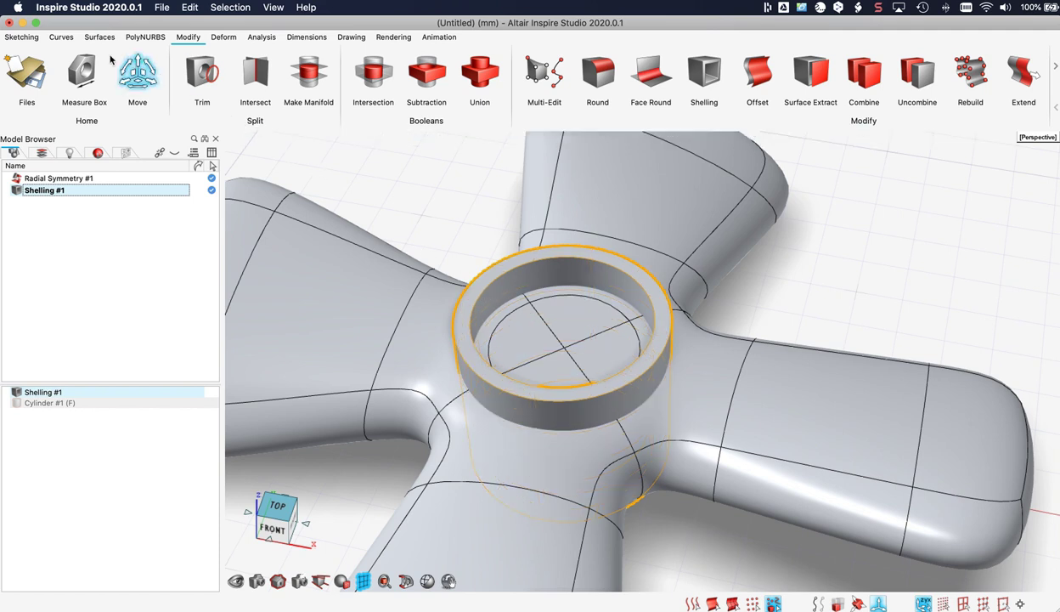
pyautogui.click(68, 38)
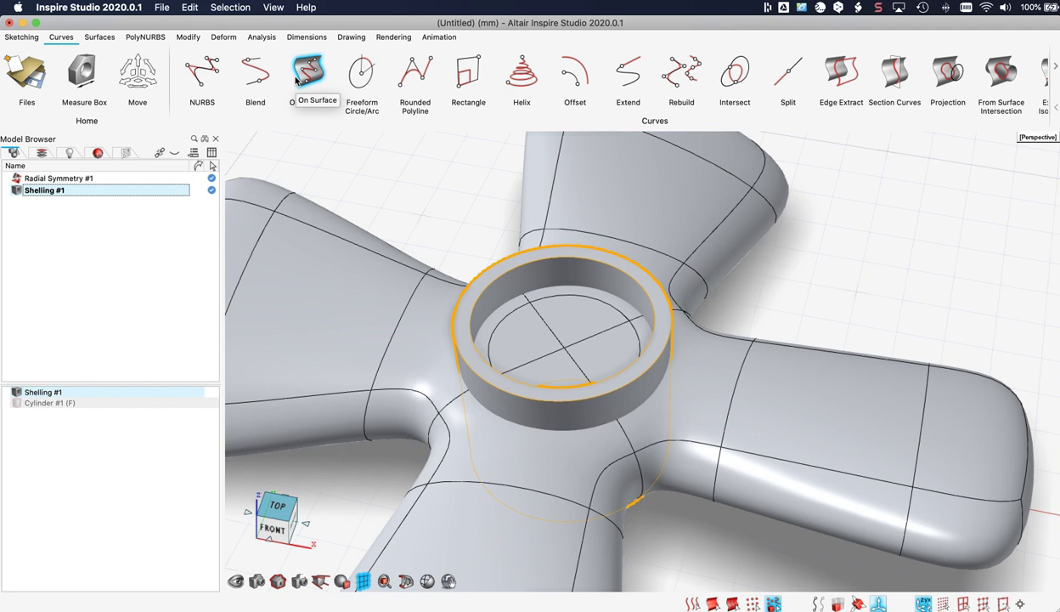
pyautogui.click(839, 76)
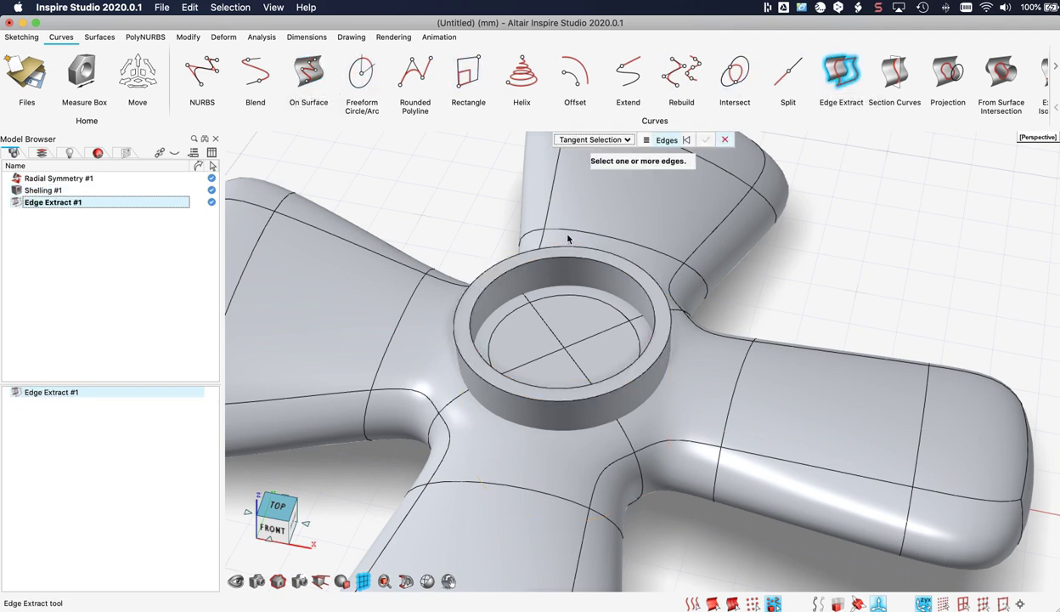
pyautogui.click(541, 265)
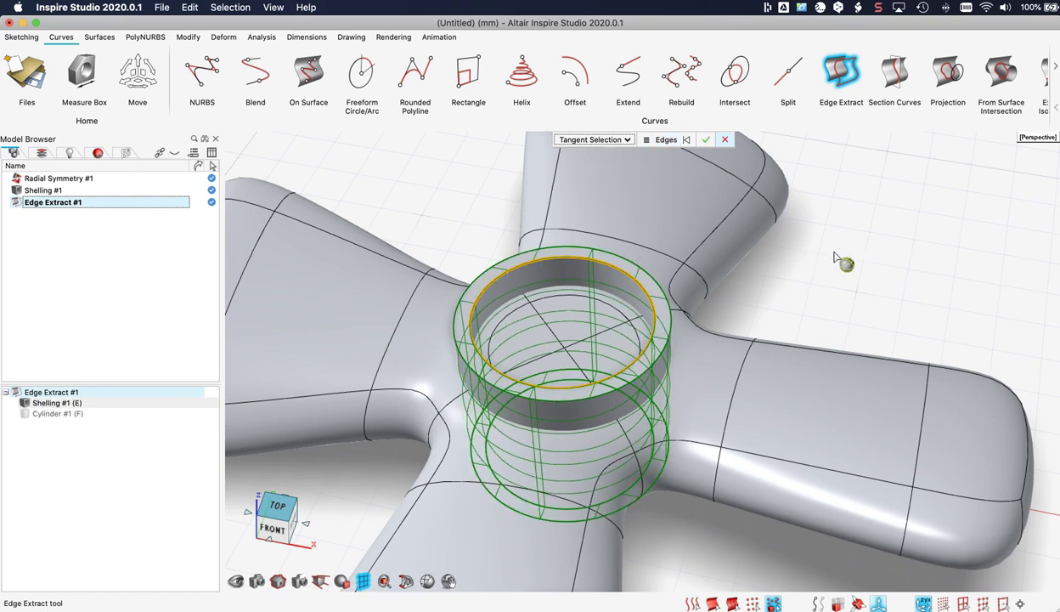
pyautogui.moveTo(832, 255); pyautogui.dragTo(803, 261, button='right')
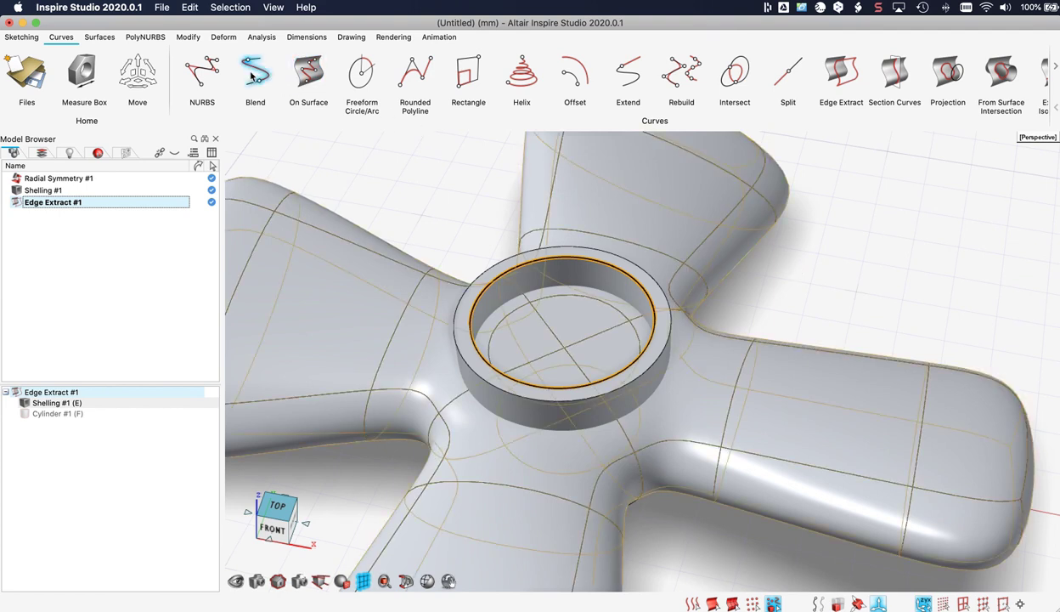
# Step: Trim the four-armed body with the extracted circle, removing the part inside the ring, then finish and deselect the result
pyautogui.click(188, 37)
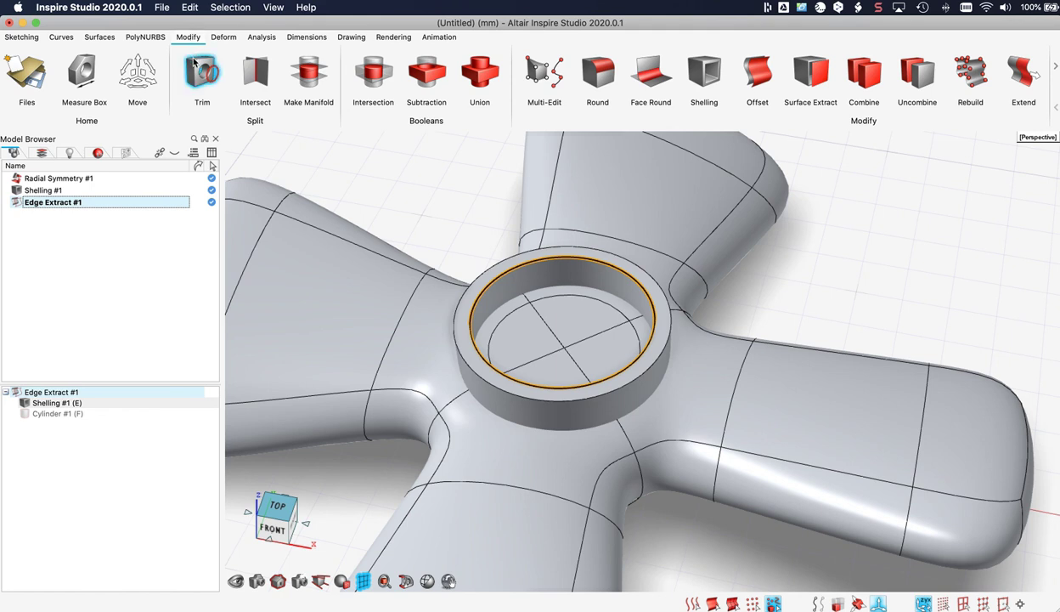
pyautogui.click(195, 66)
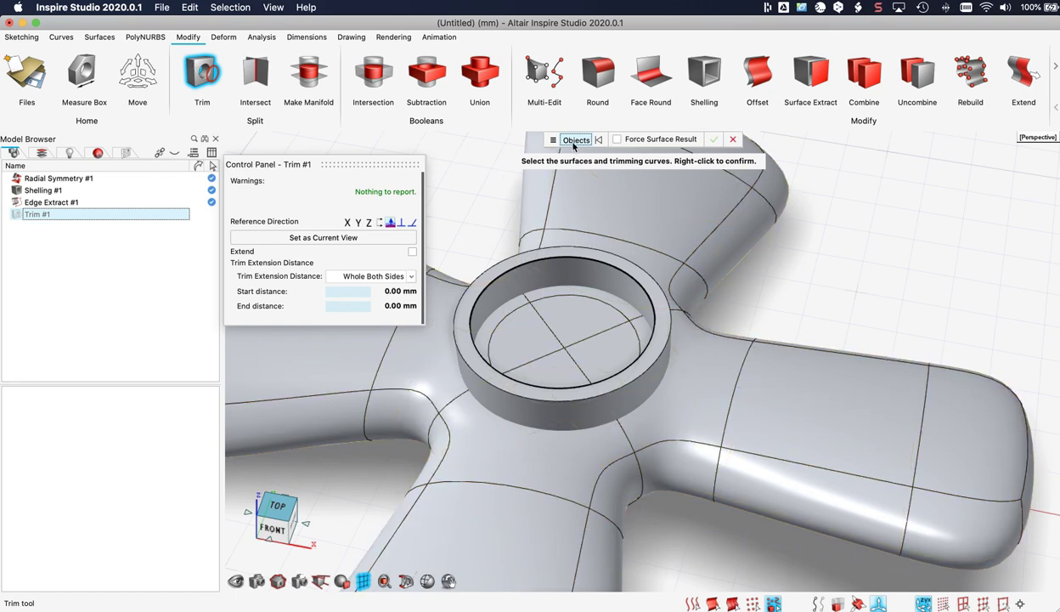
pyautogui.click(684, 244)
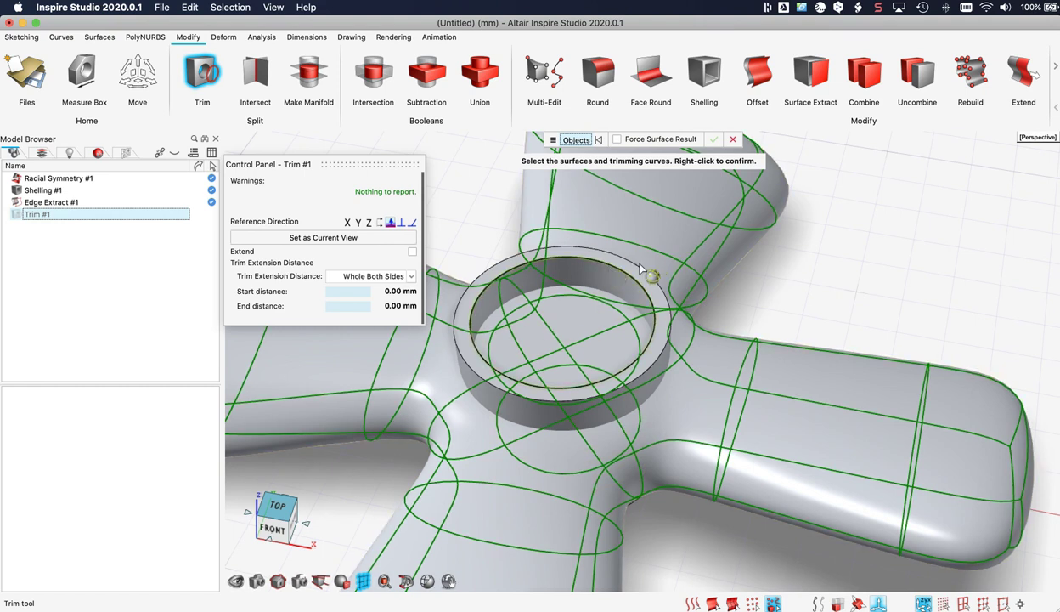
pyautogui.rightClick(818, 259)
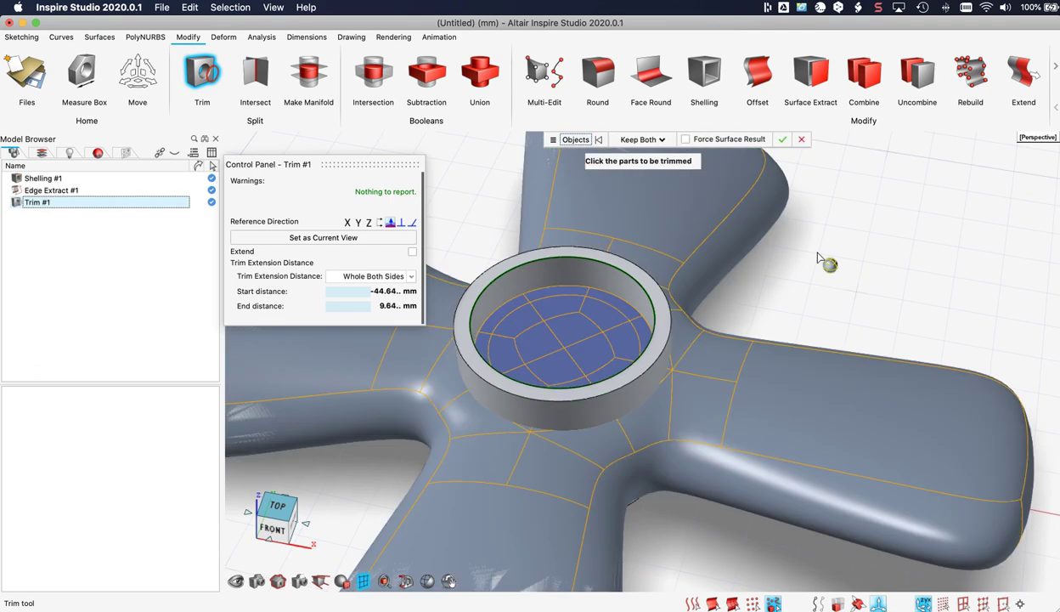
pyautogui.scroll(-5, 818, 258)
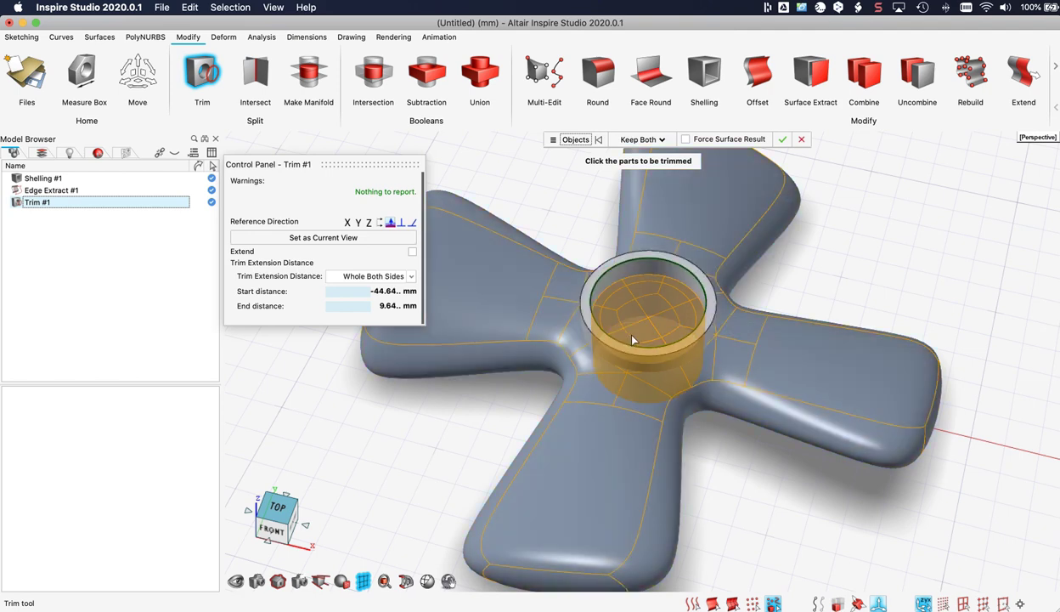
pyautogui.click(632, 340)
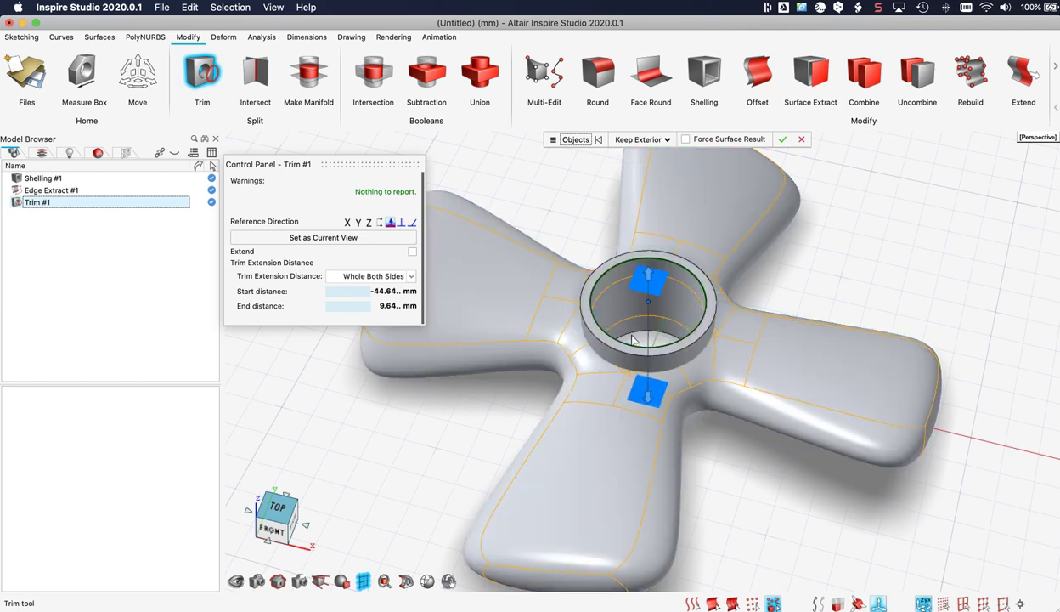
pyautogui.click(819, 265)
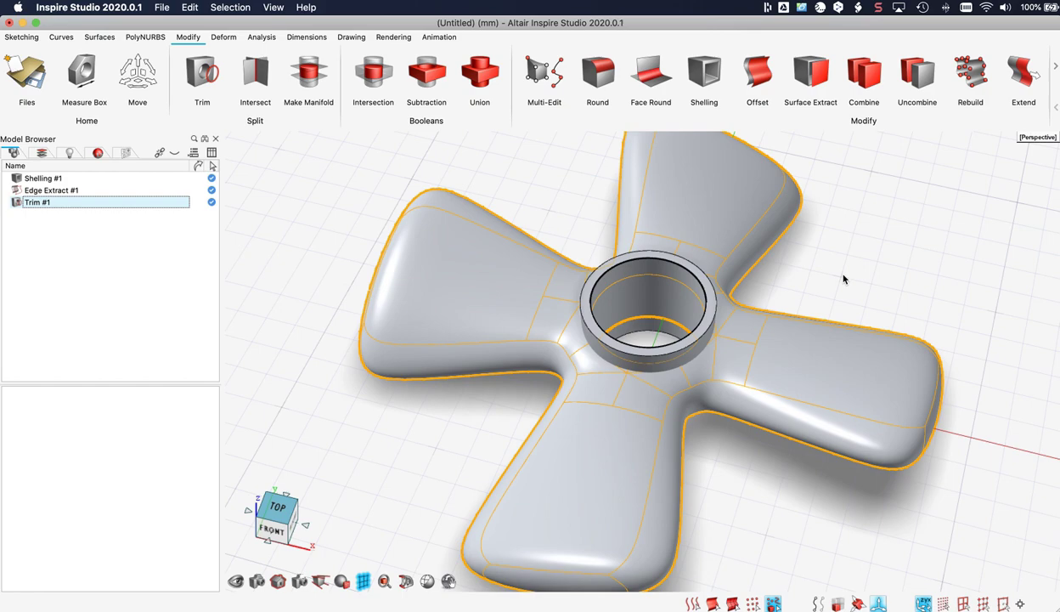
pyautogui.moveTo(859, 296); pyautogui.dragTo(843, 332, button='middle')
pyautogui.click(891, 313)
# Step: Merge the trimmed four-armed body and the shelled cylinder with a Boolean Union
pyautogui.moveTo(842, 331); pyautogui.dragTo(786, 307, button='right')
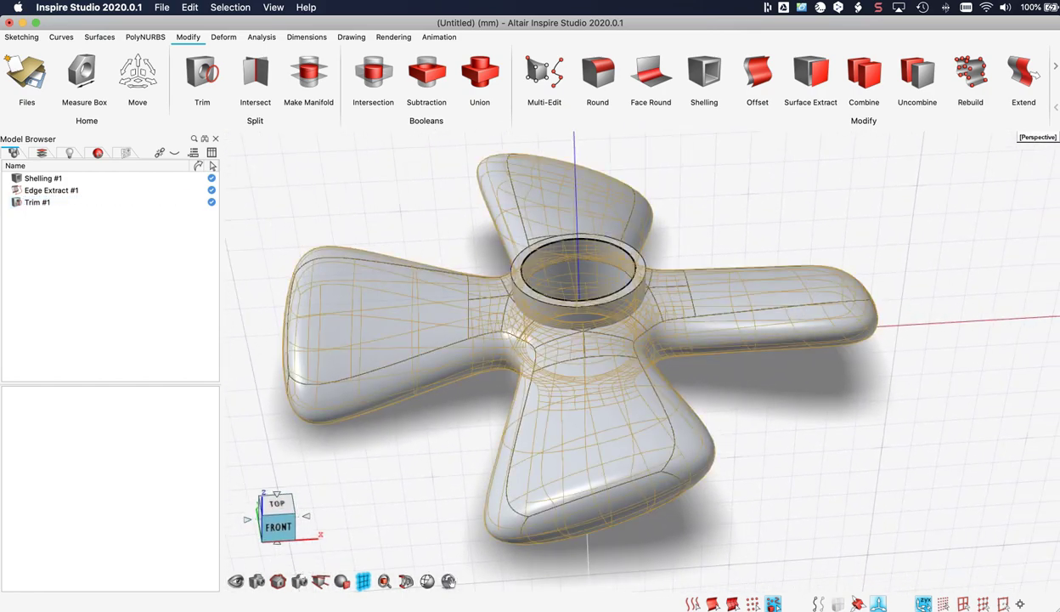
pyautogui.moveTo(783, 304); pyautogui.dragTo(791, 301, button='middle')
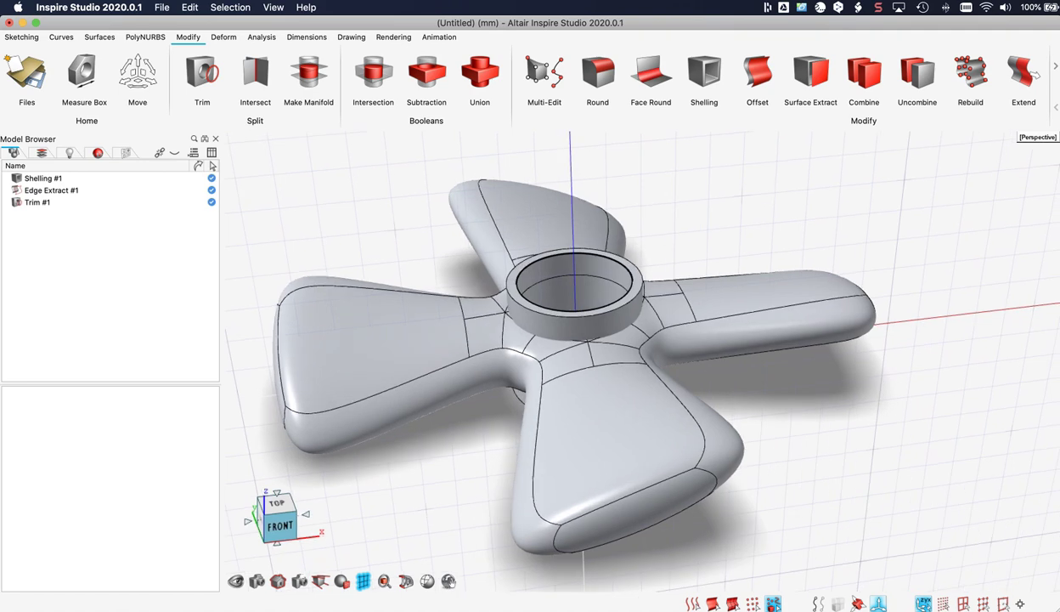
pyautogui.click(489, 83)
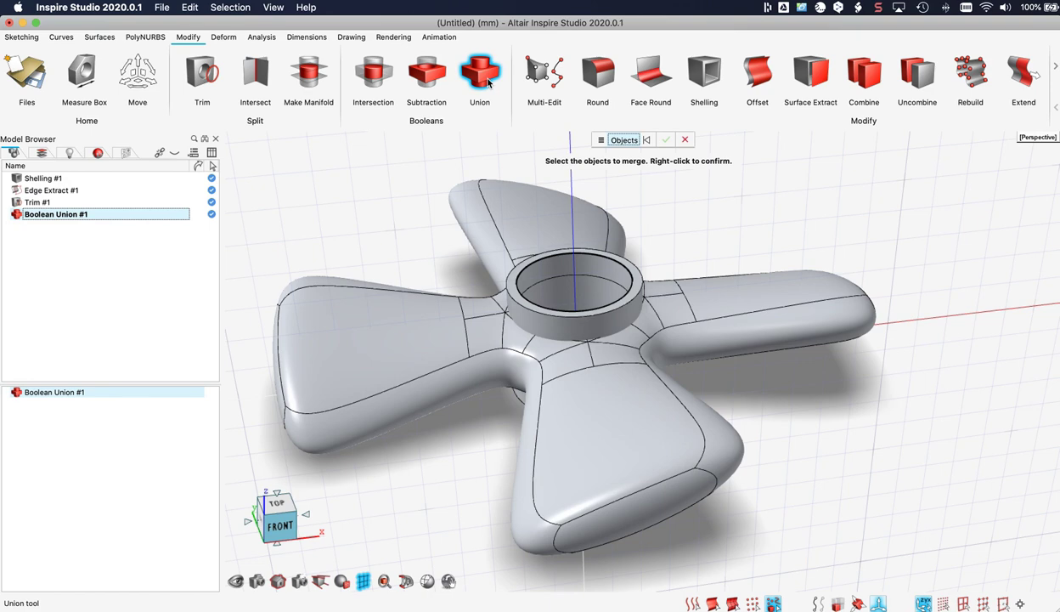
pyautogui.click(474, 211)
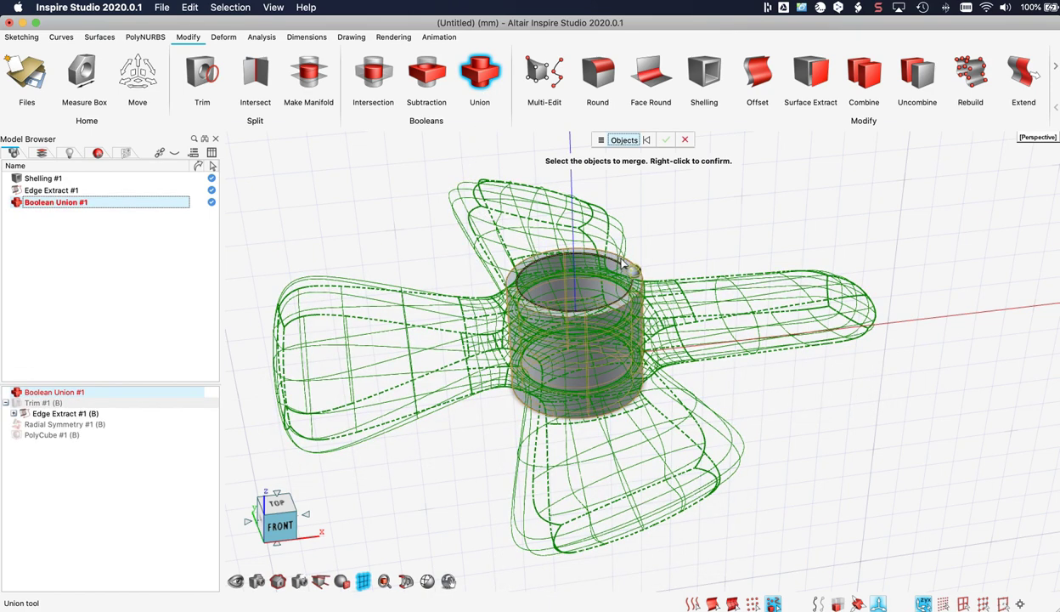
pyautogui.click(636, 278)
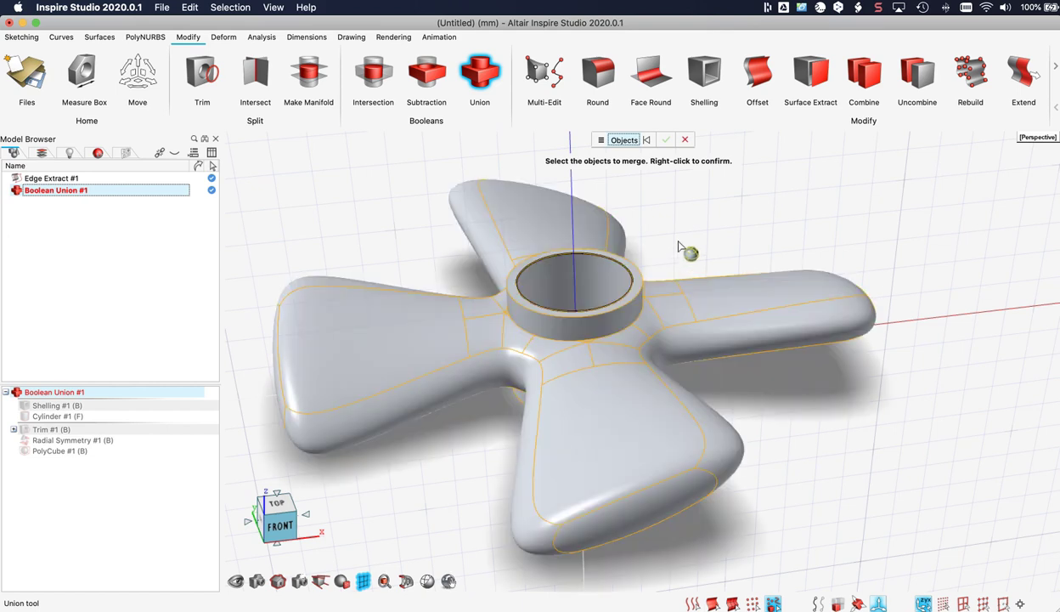
pyautogui.moveTo(705, 232); pyautogui.dragTo(669, 239, button='right')
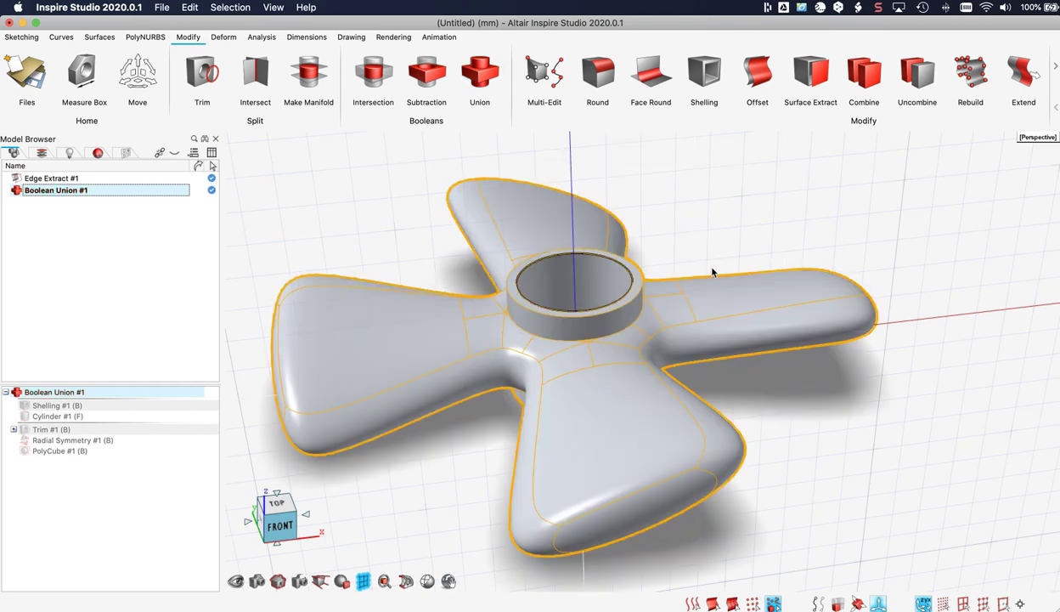
pyautogui.moveTo(716, 268); pyautogui.dragTo(671, 271, button='middle')
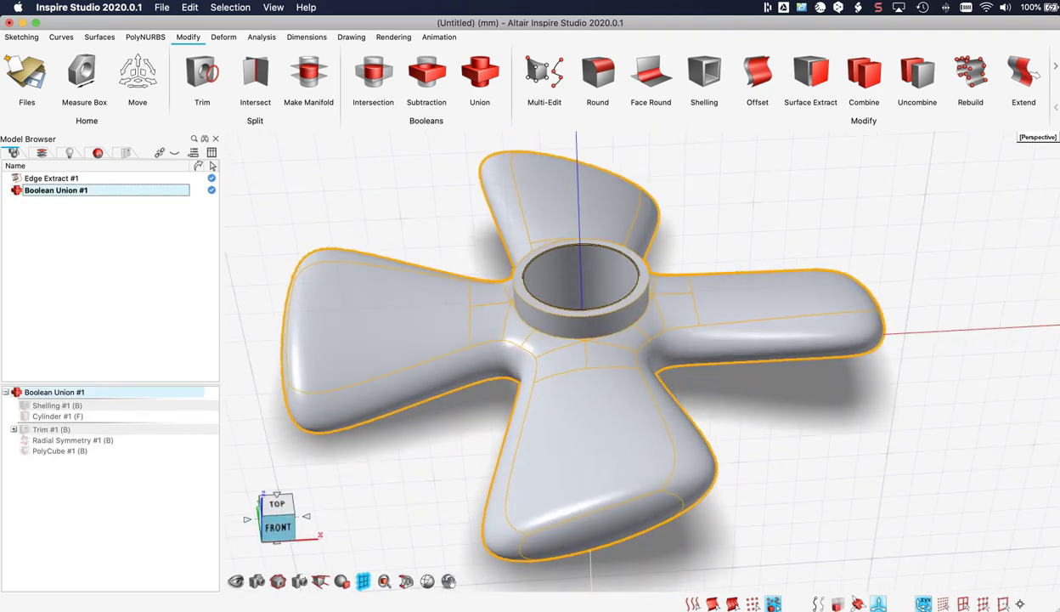
pyautogui.scroll(10, 659, 300)
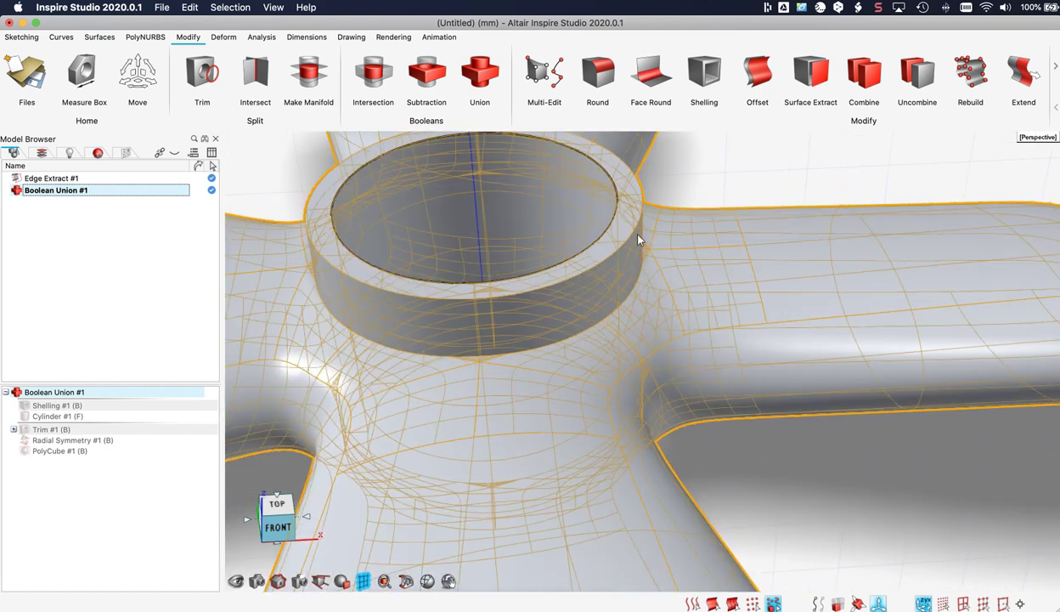
# Step: Apply a constant Round to the upper and lower edges where the hub cylinder meets the blades
pyautogui.click(599, 77)
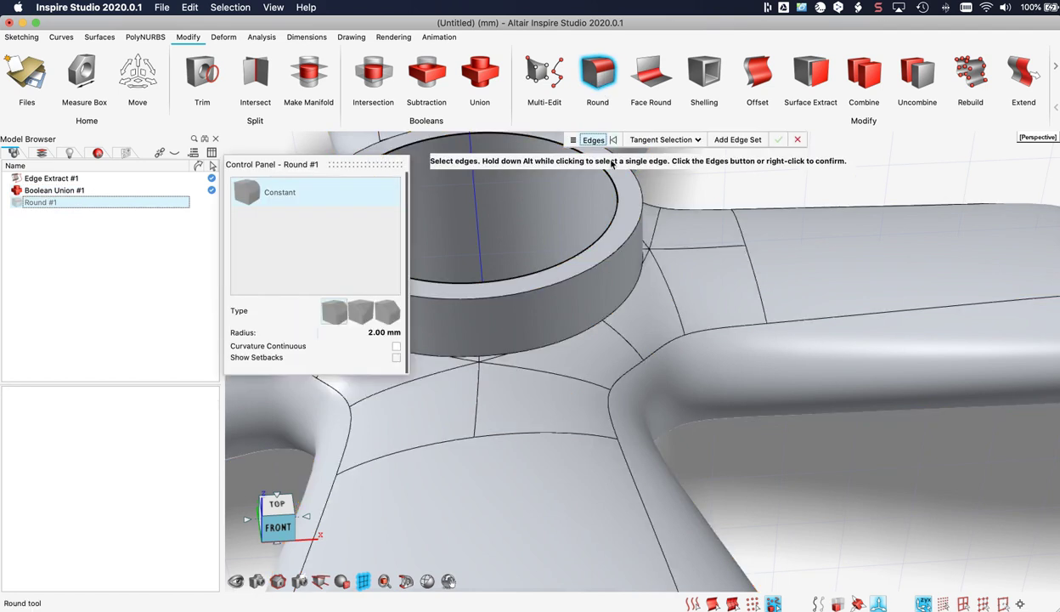
pyautogui.click(618, 313)
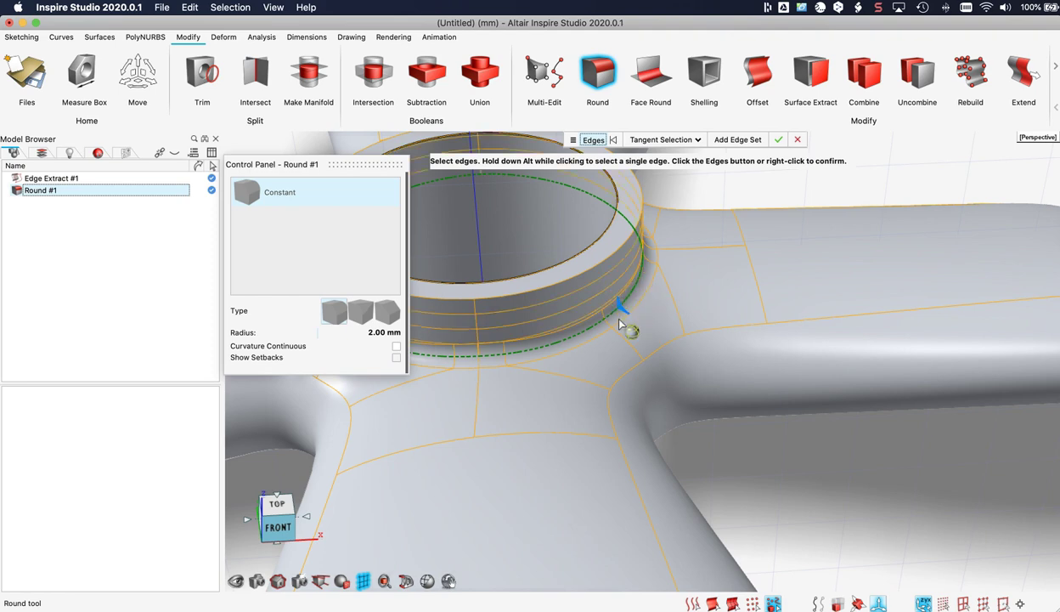
pyautogui.moveTo(610, 323); pyautogui.dragTo(603, 360, button='middle')
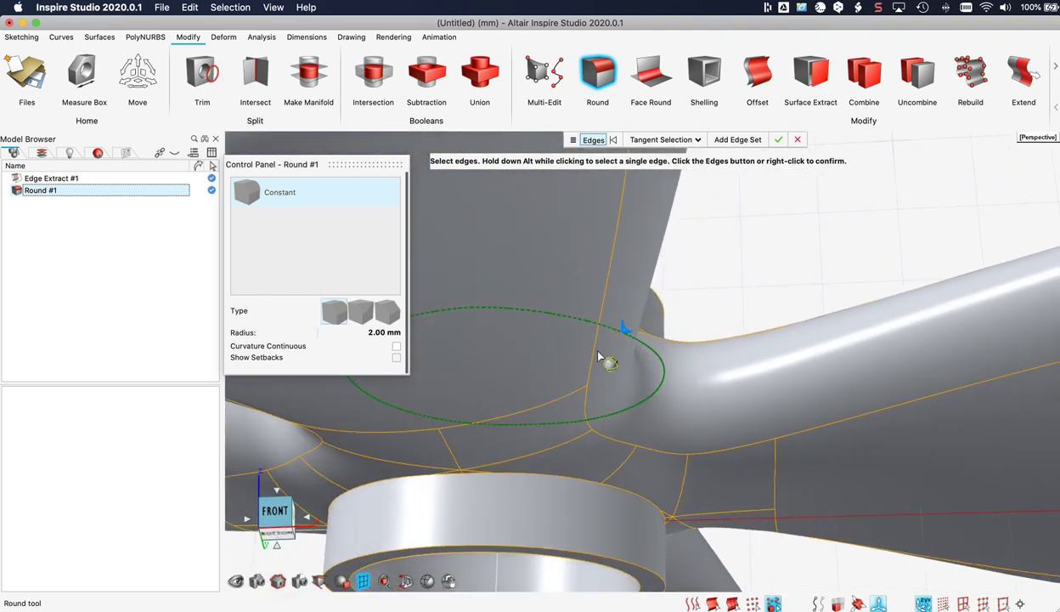
pyautogui.click(586, 484)
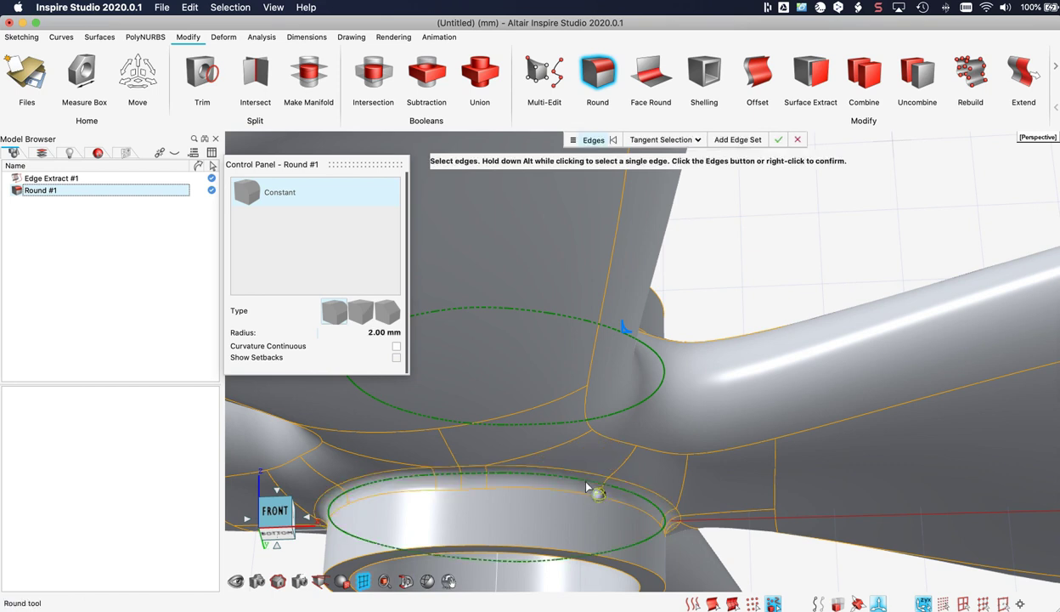
# Step: Set the radius of the hub rounds to 3 mm and finish the Round
pyautogui.moveTo(634, 324); pyautogui.dragTo(637, 347, button='middle')
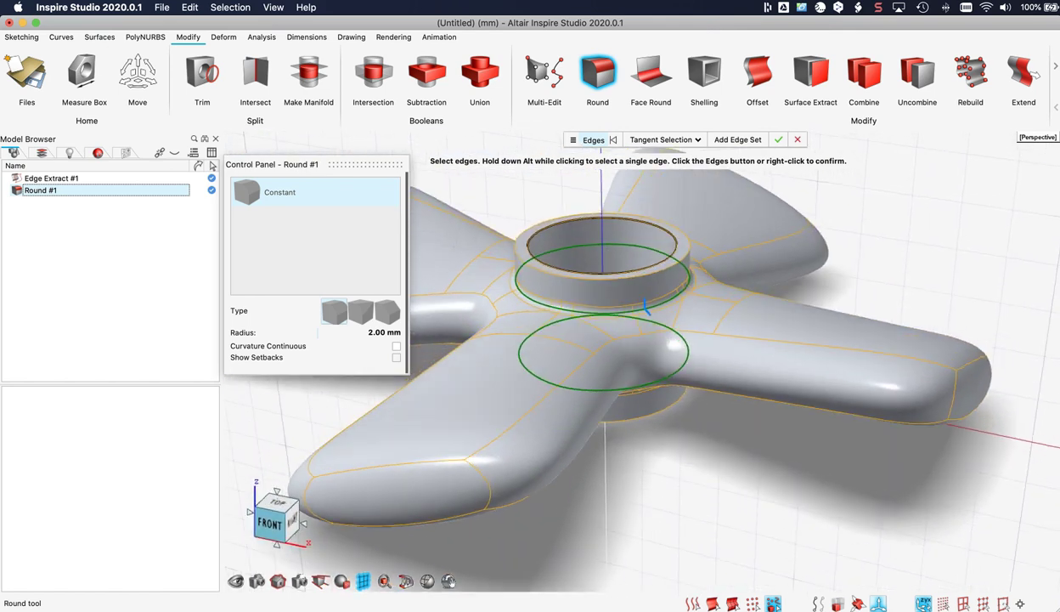
pyautogui.click(370, 334)
pyautogui.write('3')
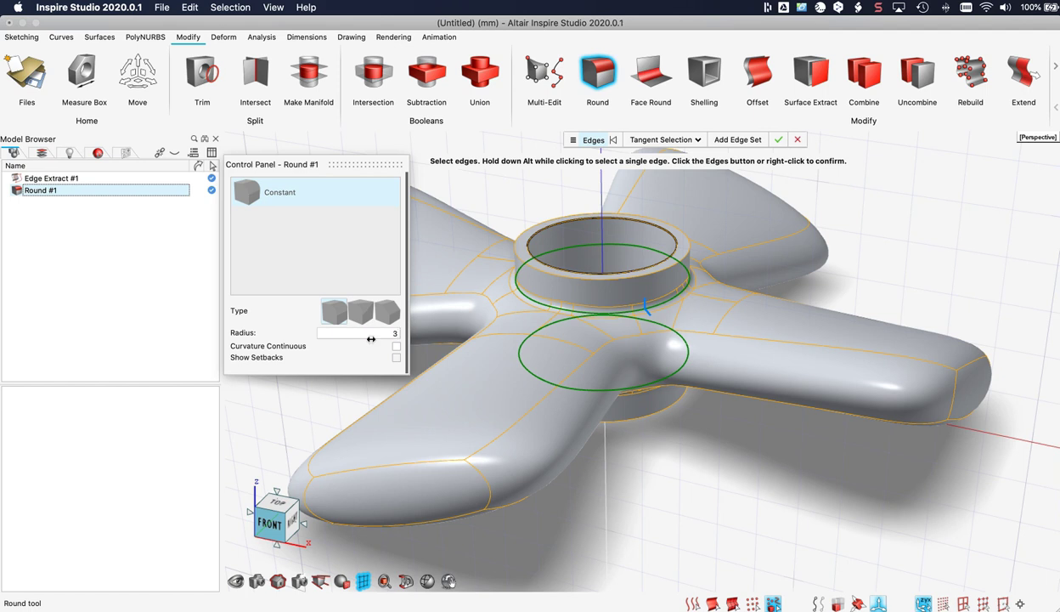
pyautogui.press('Return')
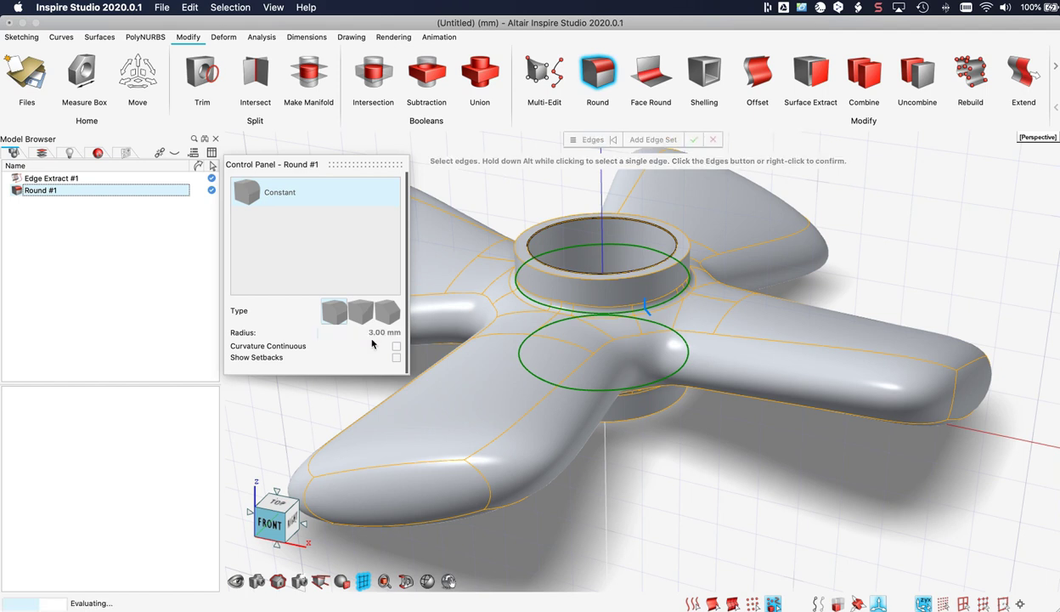
pyautogui.rightClick(709, 442)
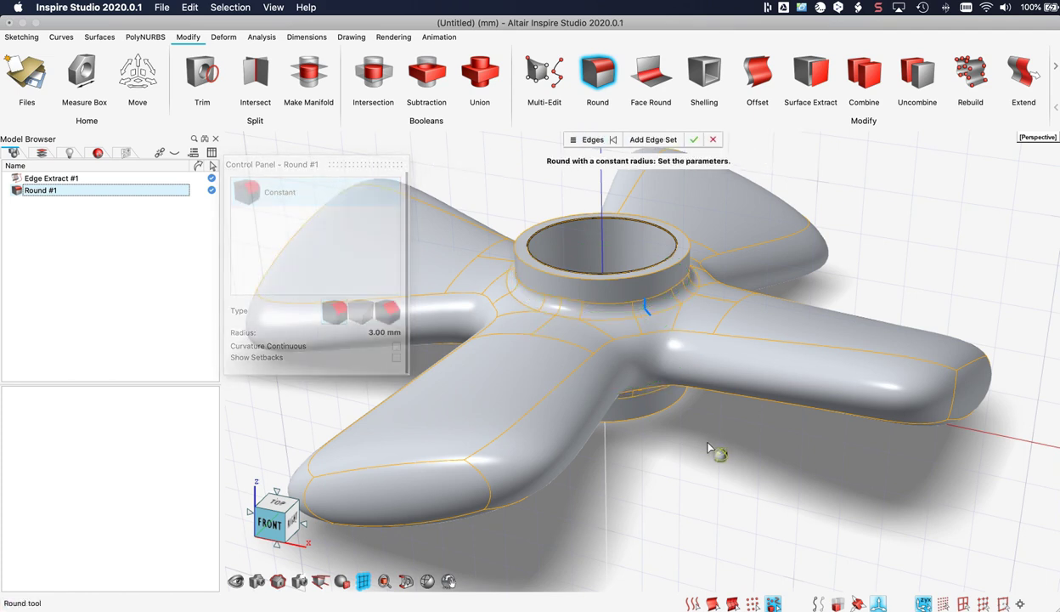
pyautogui.rightClick(707, 441)
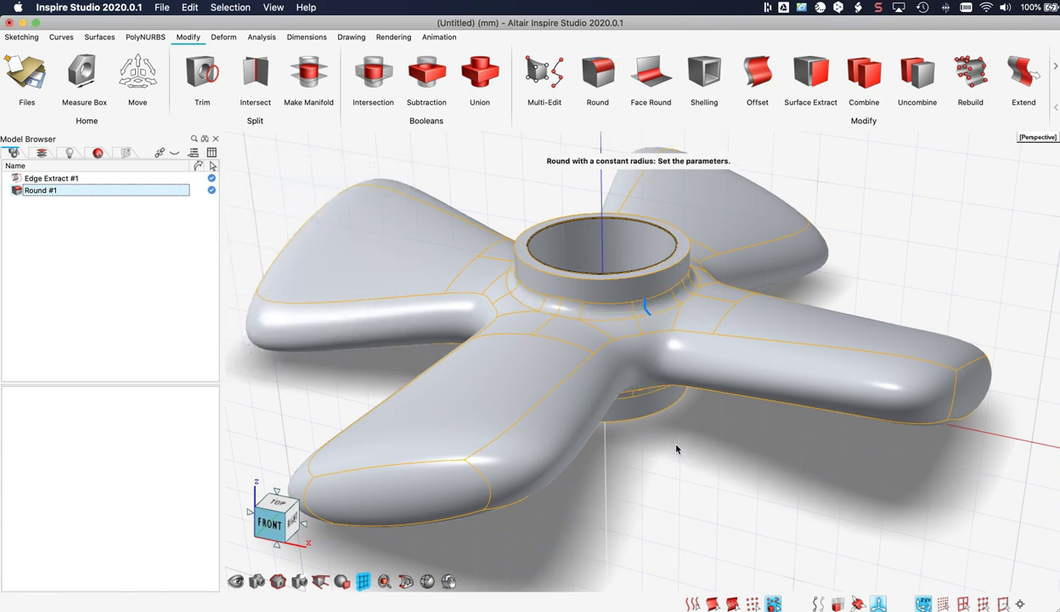
# Step: Reopen the Radial Symmetry from the rounded propeller's construction history and set its number of copies to 5
pyautogui.scroll(-5, 677, 449)
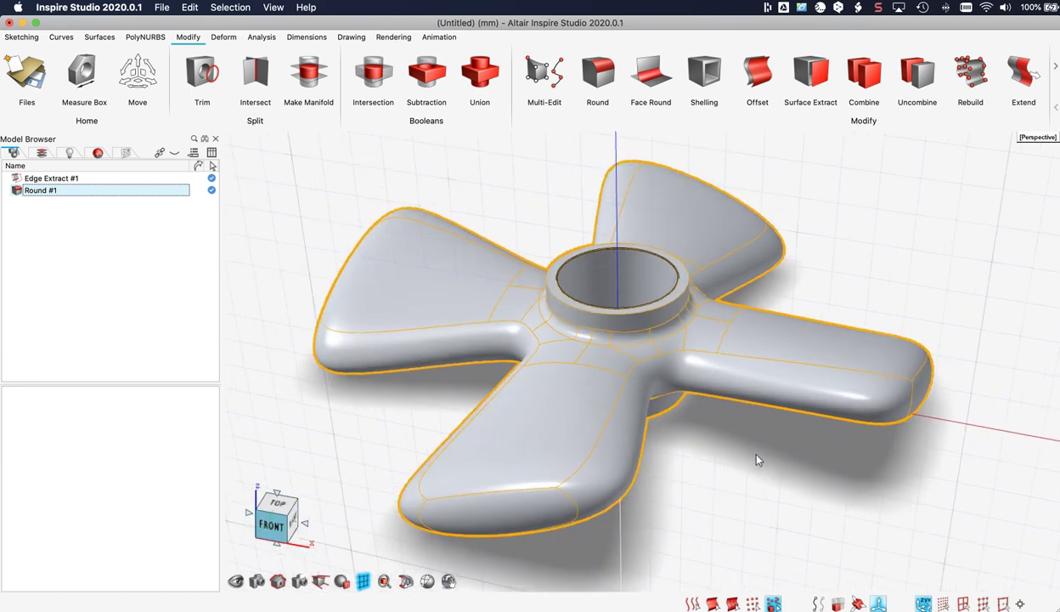
pyautogui.moveTo(755, 454); pyautogui.dragTo(755, 501, button='middle')
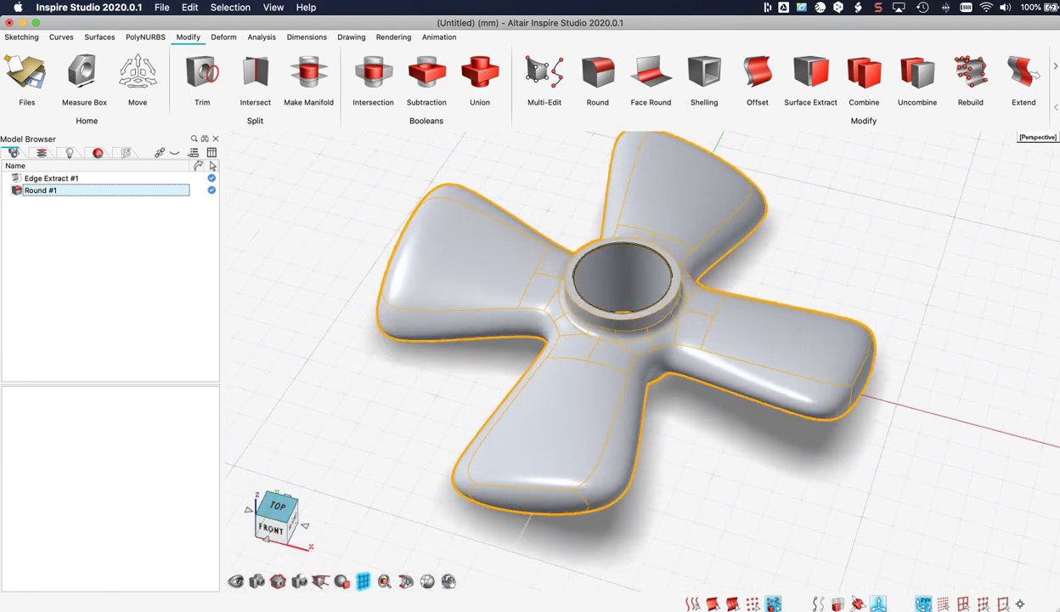
pyautogui.scroll(-2, 756, 447)
pyautogui.moveTo(756, 448); pyautogui.dragTo(744, 460, button='right')
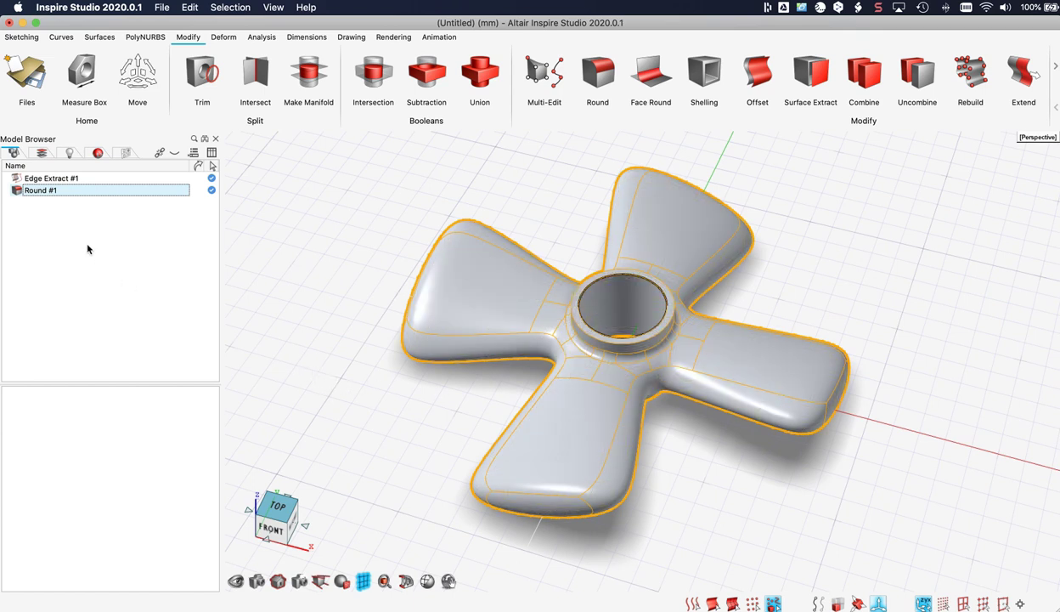
pyautogui.click(65, 191)
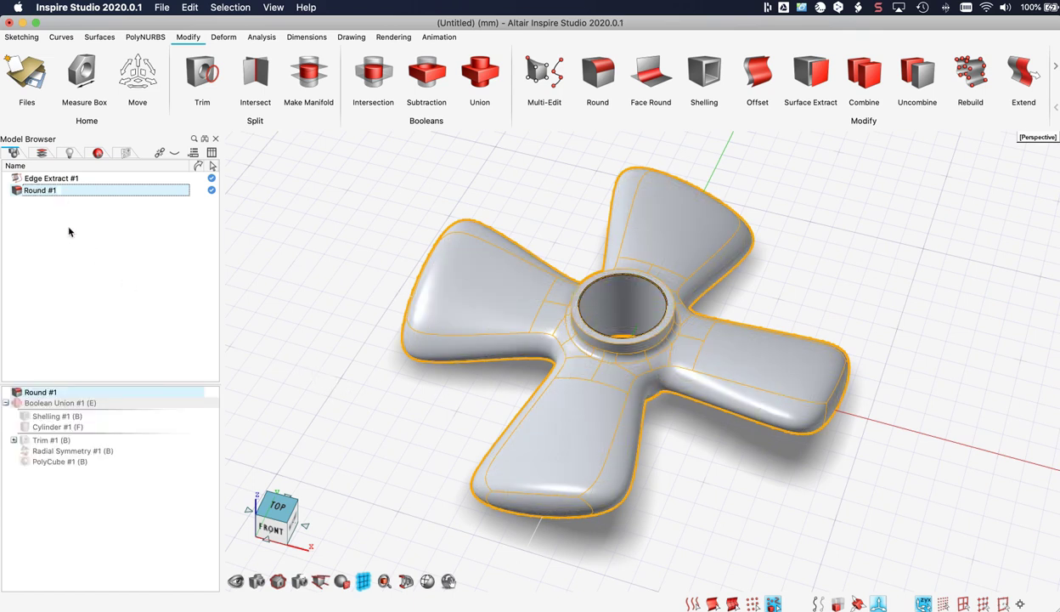
pyautogui.doubleClick(75, 451)
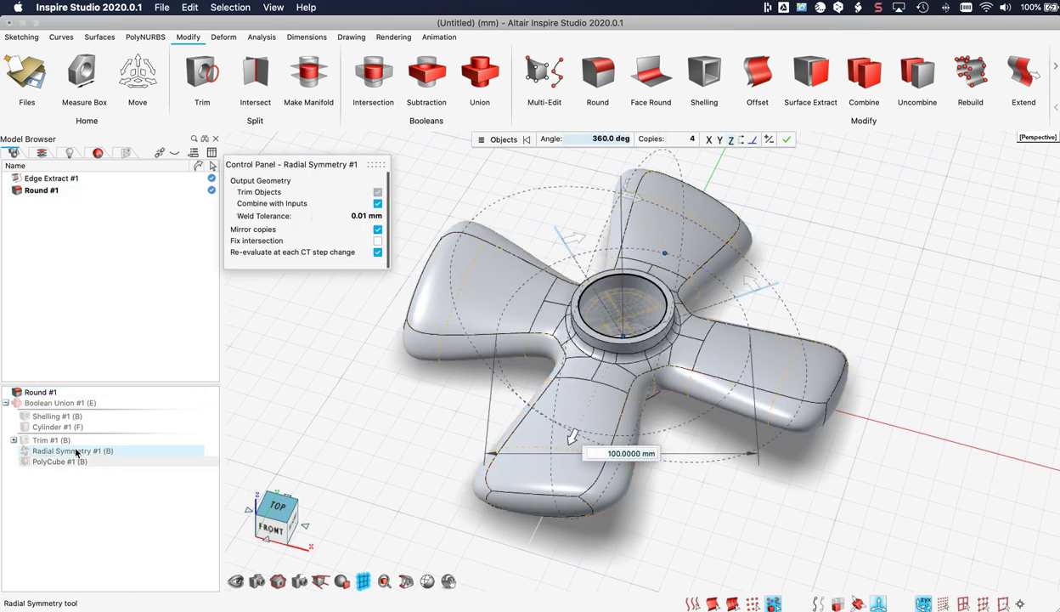
pyautogui.click(689, 139)
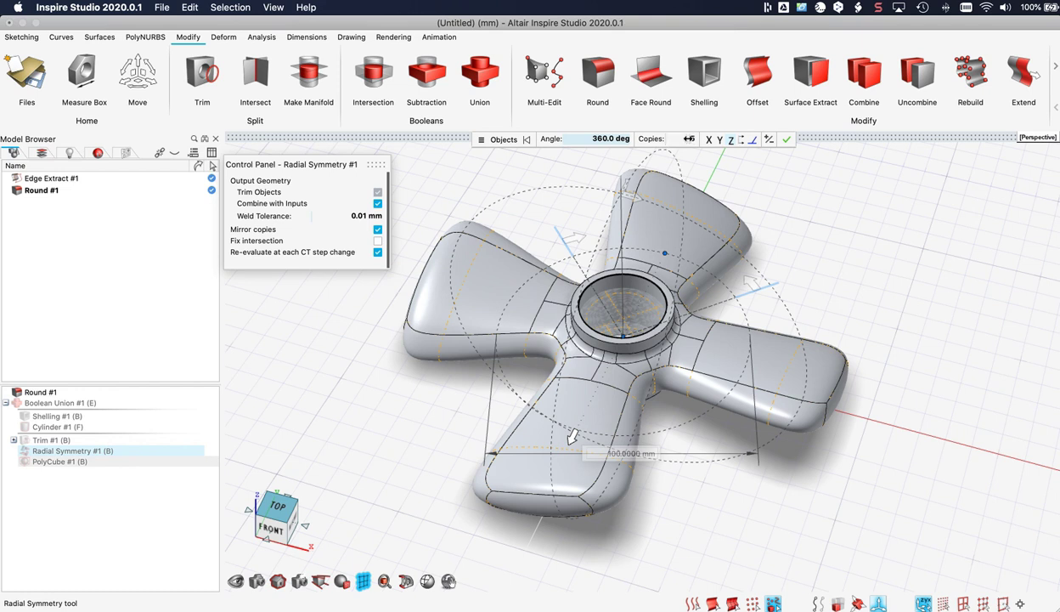
pyautogui.moveTo(689, 139); pyautogui.dragTo(690, 138)
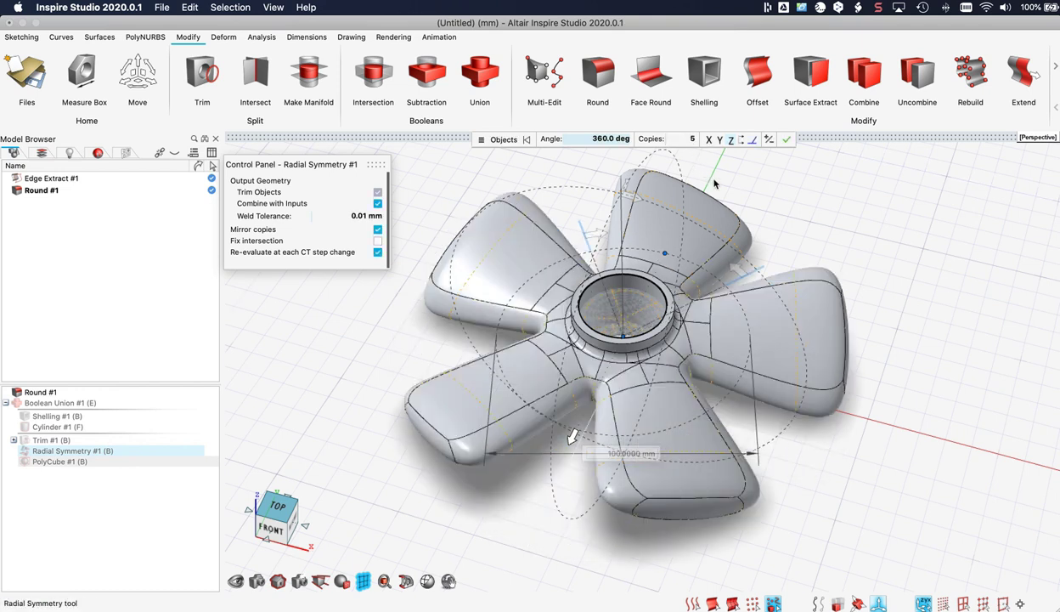
# Step: Set the Radial Symmetry copies to 3 and accept the edit
pyautogui.click(690, 138)
pyautogui.write('3')
pyautogui.press('Return')
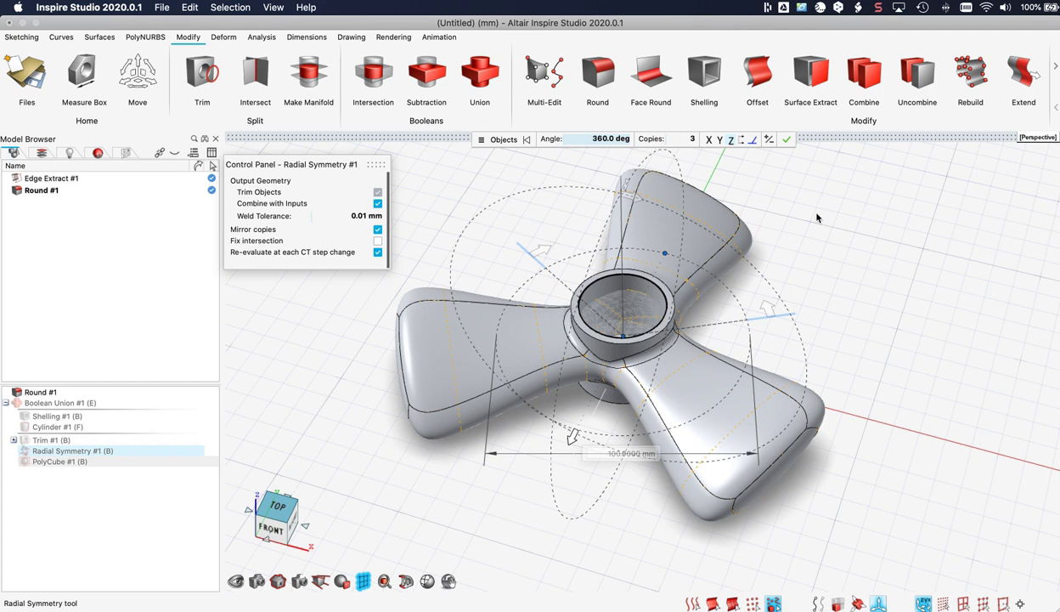
pyautogui.click(787, 141)
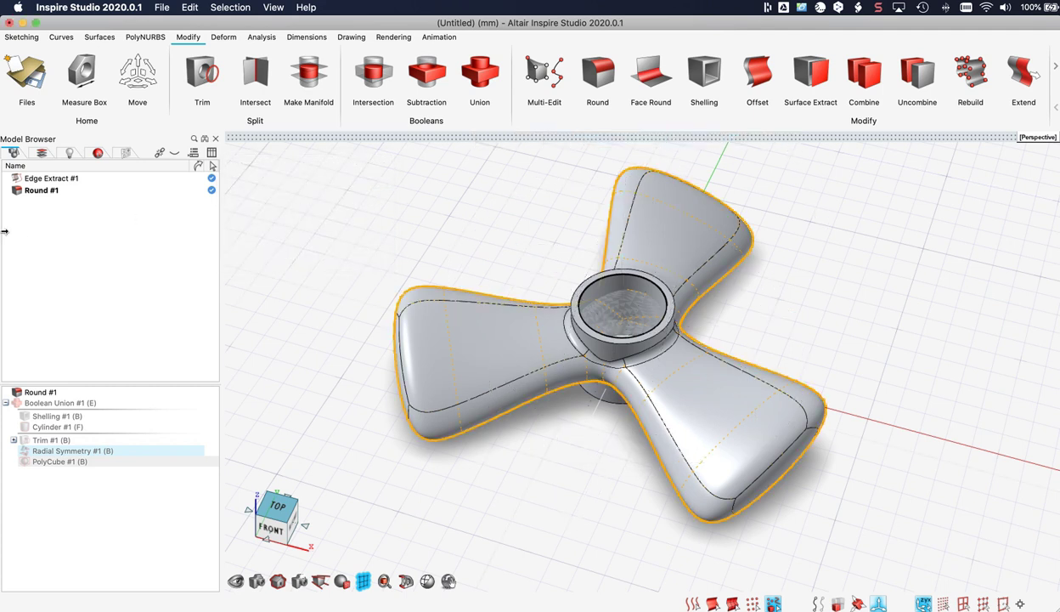
# Step: Reopen the source PolyCube from the construction history, move its outer-end control points about 18.2 mm outward along Y, and exit editing
pyautogui.doubleClick(51, 462)
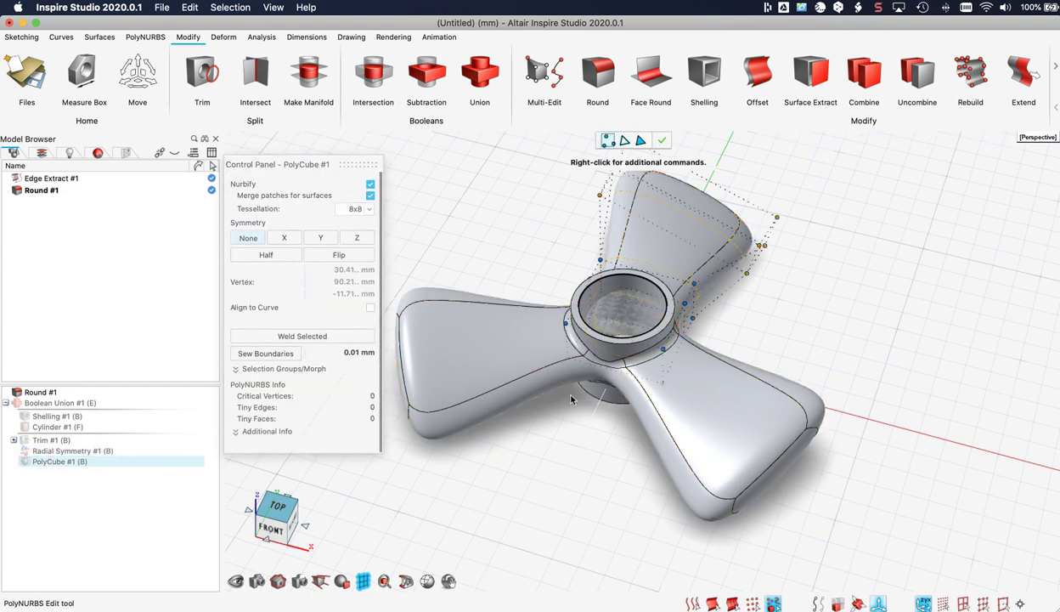
pyautogui.moveTo(622, 322); pyautogui.dragTo(617, 384, button='right')
pyautogui.moveTo(618, 384); pyautogui.dragTo(615, 416, button='middle')
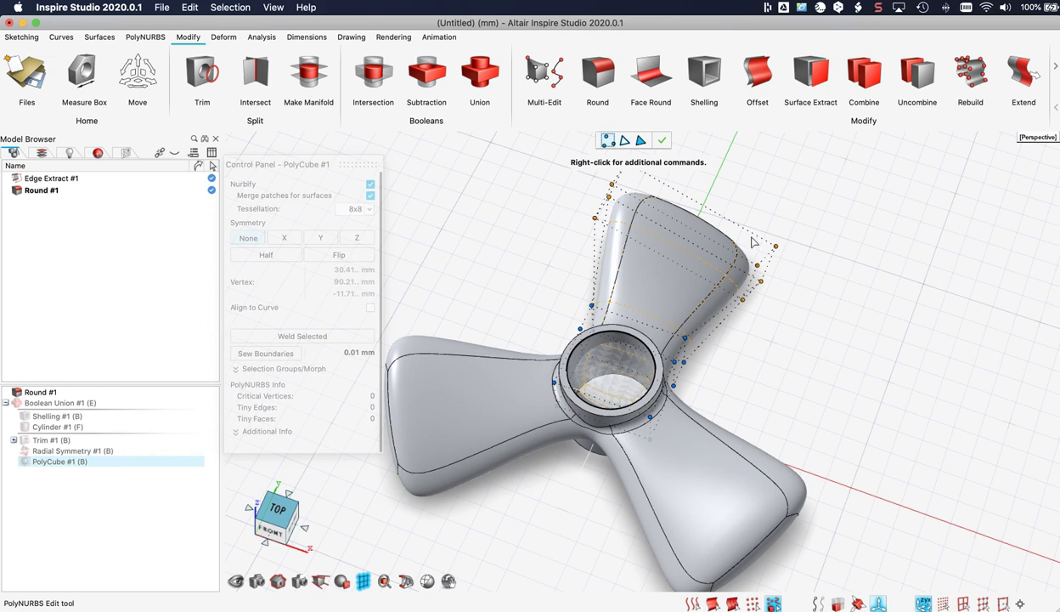
pyautogui.press('m')
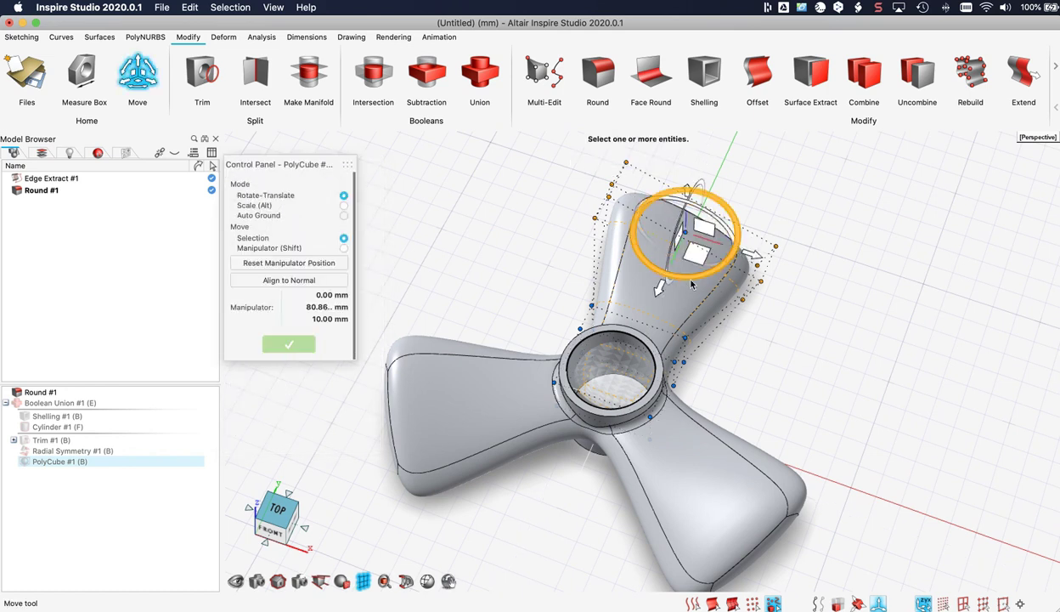
pyautogui.click(659, 287)
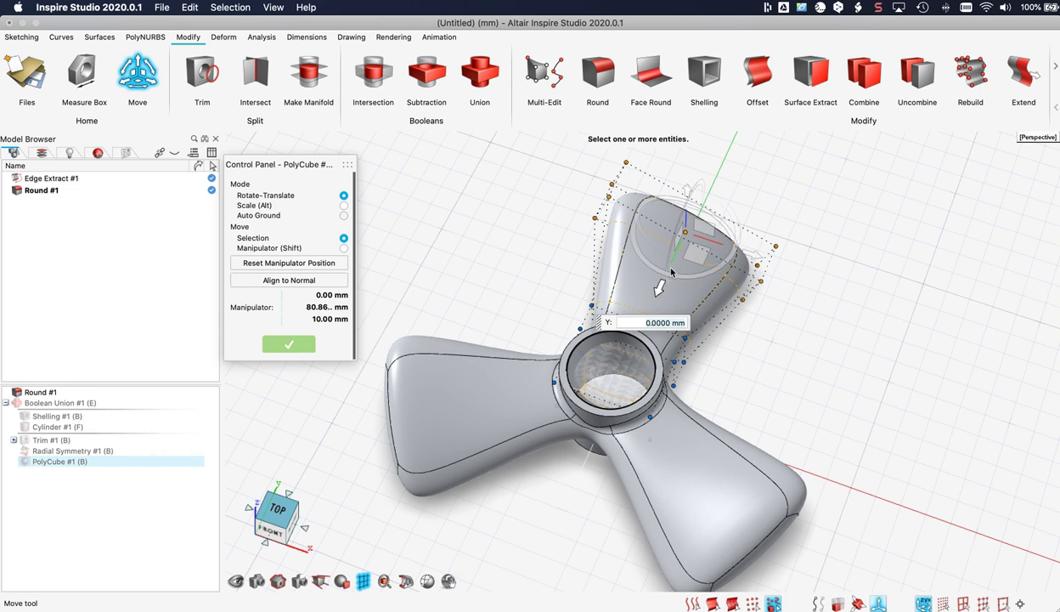
pyautogui.moveTo(671, 272); pyautogui.dragTo(677, 255)
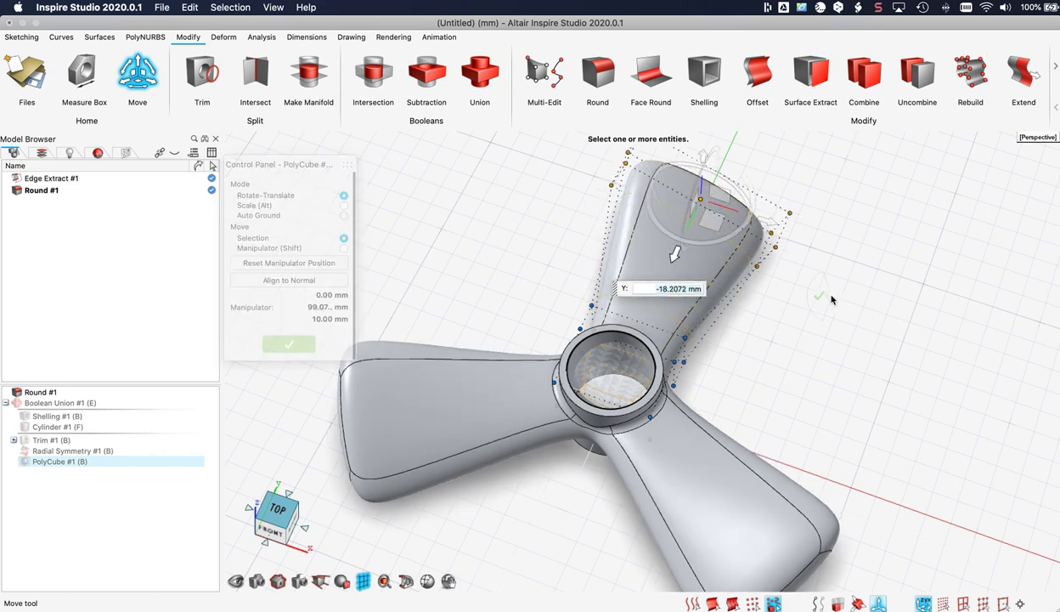
pyautogui.moveTo(832, 299)
pyautogui.mouseDown(button='right')
pyautogui.moveTo(768, 286)
pyautogui.moveTo(771, 301)
pyautogui.mouseUp(button='right')
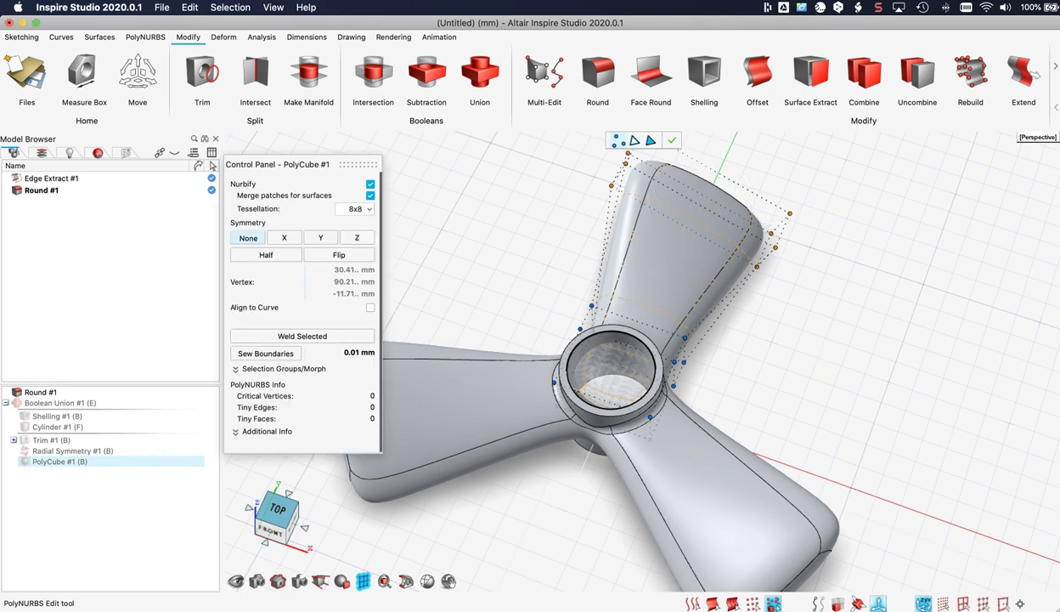
pyautogui.moveTo(837, 397); pyautogui.dragTo(824, 351, button='middle')
pyautogui.click(906, 350)
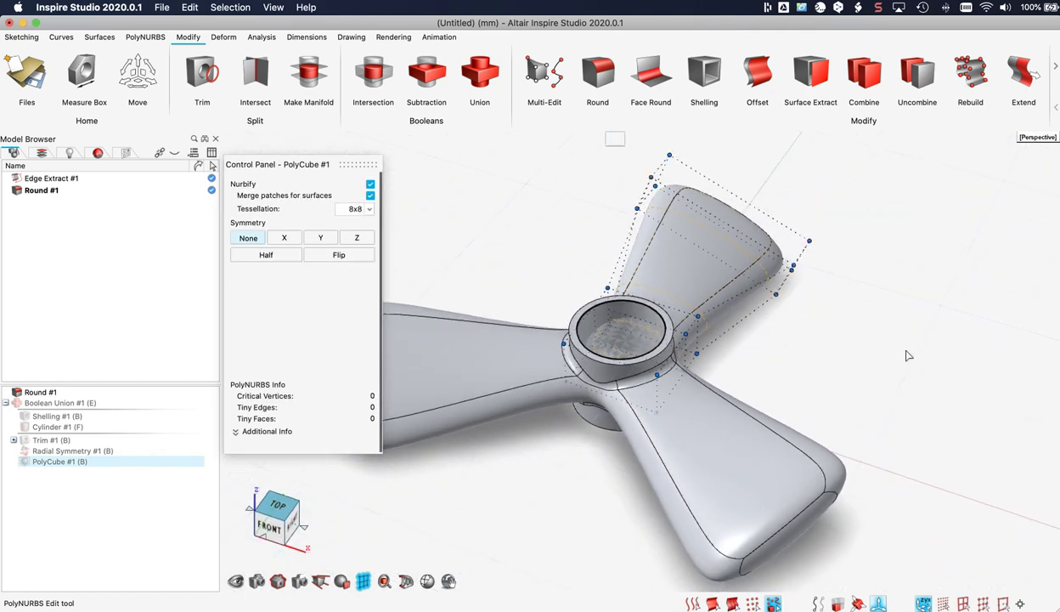
pyautogui.press('Escape')
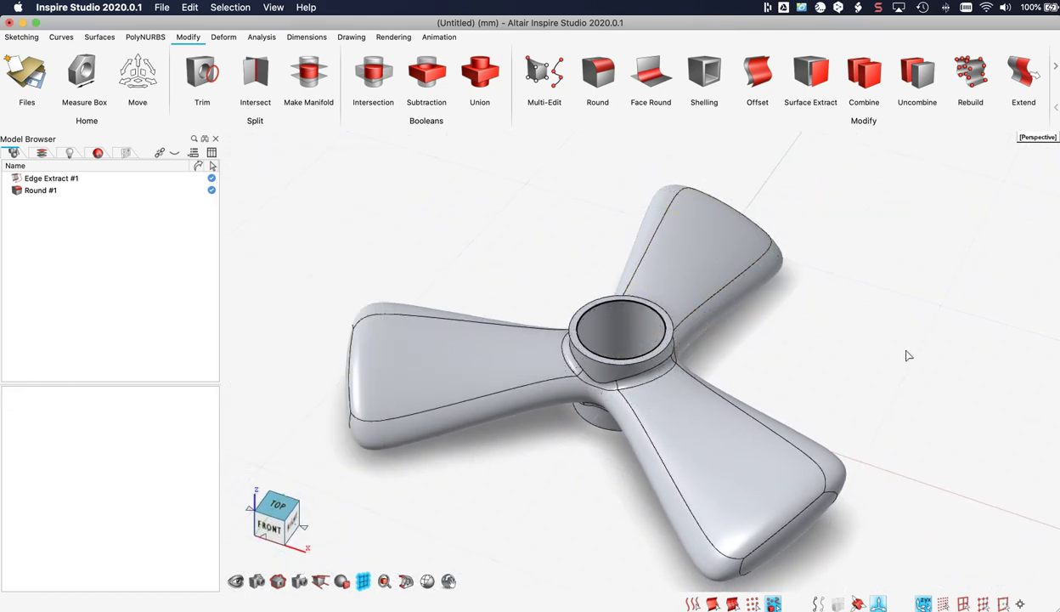